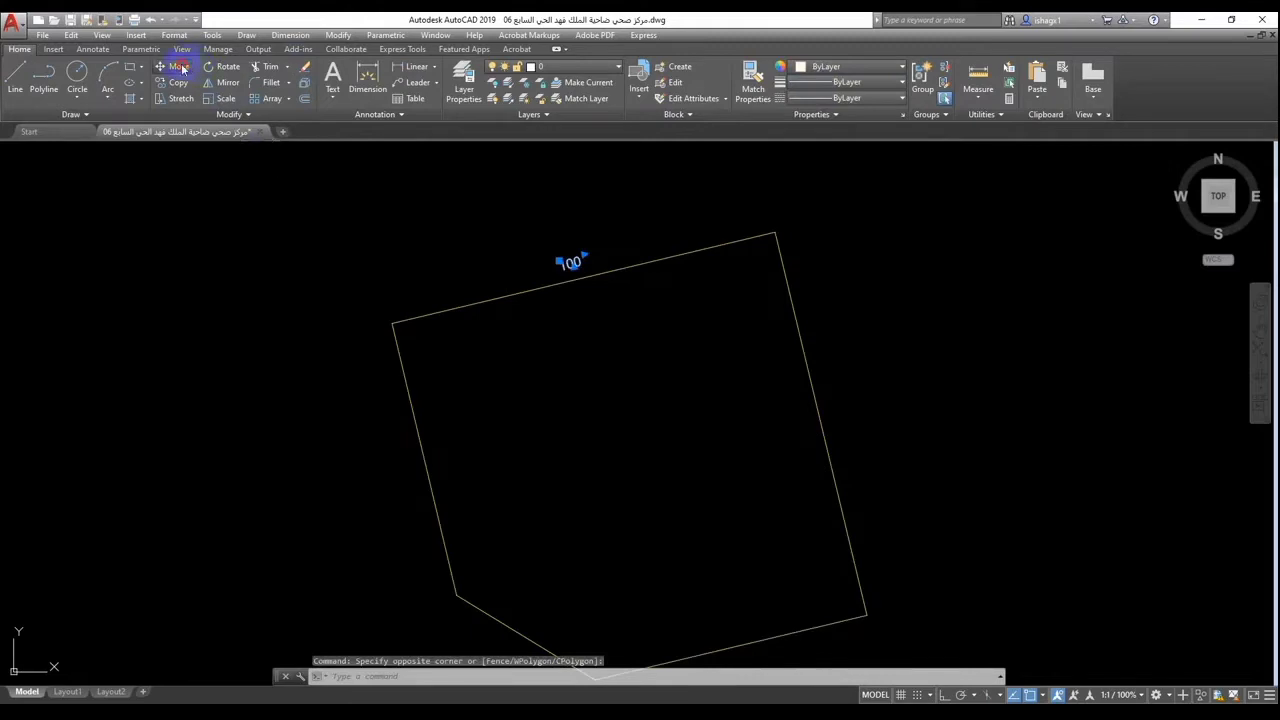
Step: Move the 100 label from above the plot outline's upper edge to beside the lower part of its left edge
{"action": "left_click", "coordinate": [179, 66]}
{"action": "left_click", "coordinate": [568, 270]}
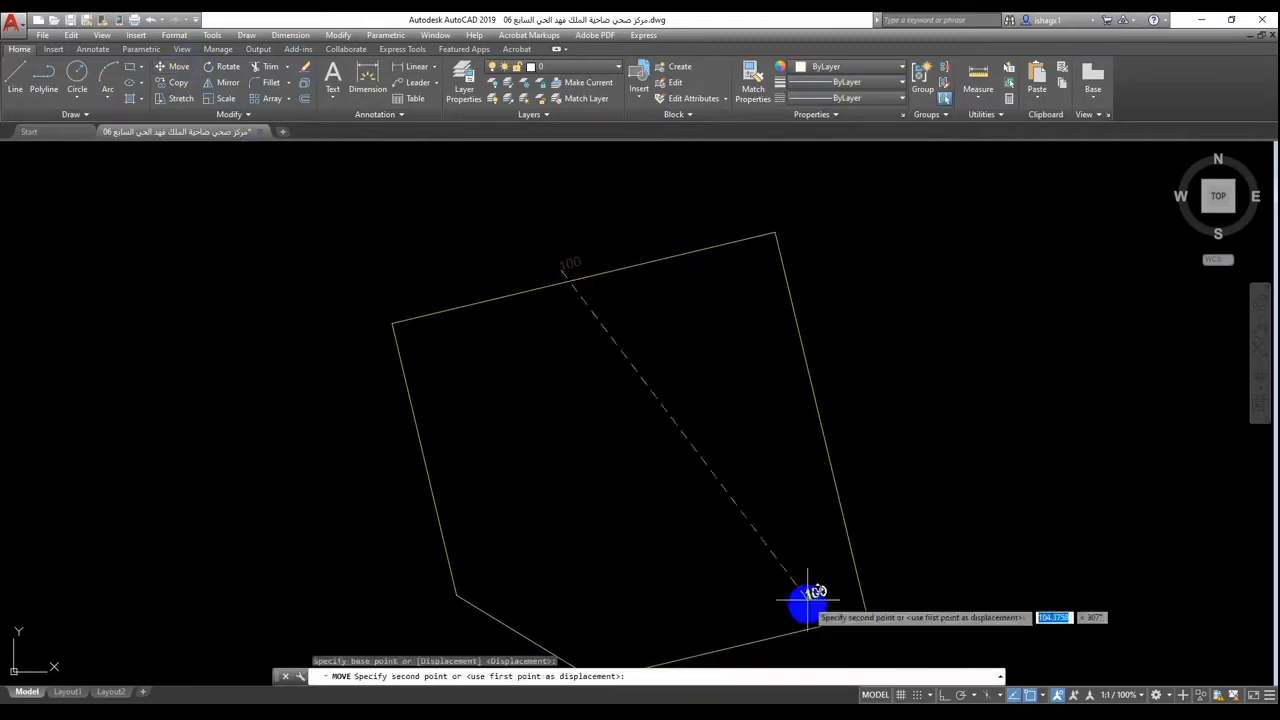
{"action": "left_click", "coordinate": [406, 525]}
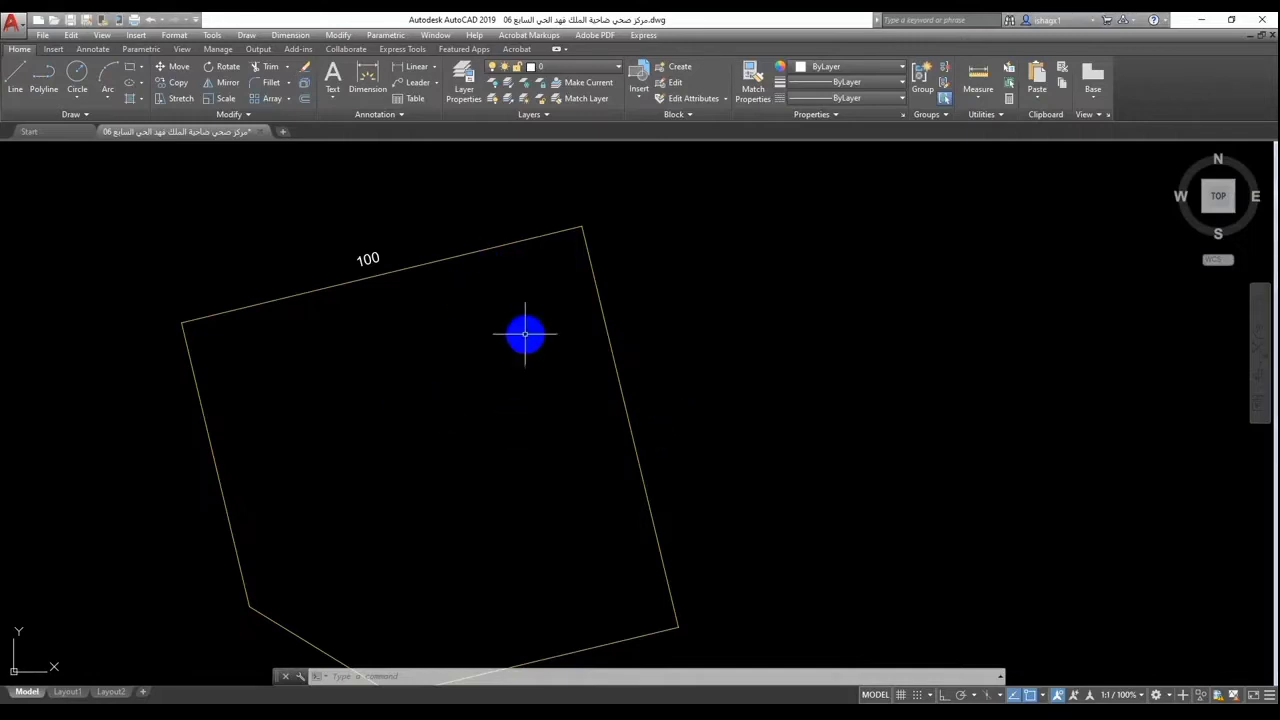
{"action": "scroll", "coordinate": [697, 214], "scroll_direction": "down", "scroll_amount": 2}
{"action": "scroll", "coordinate": [431, 223], "scroll_direction": "up", "scroll_amount": 2}
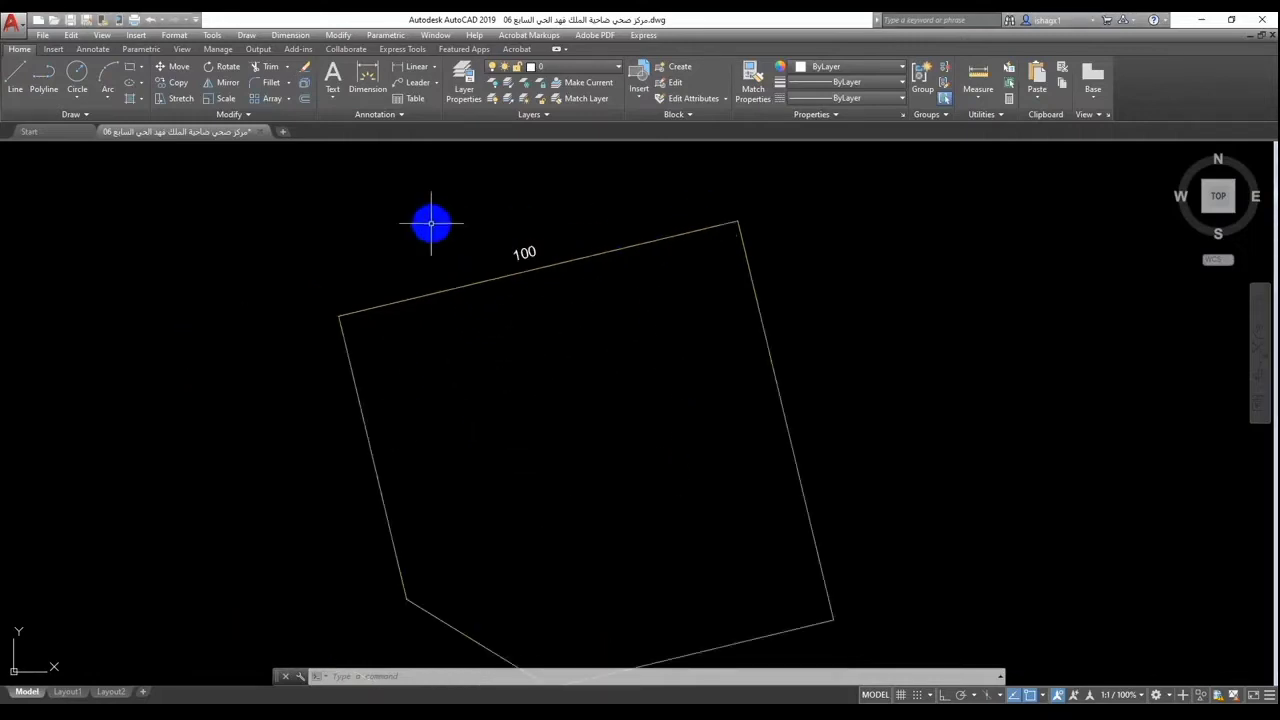
{"action": "scroll", "coordinate": [700, 195], "scroll_direction": "up", "scroll_amount": 2}
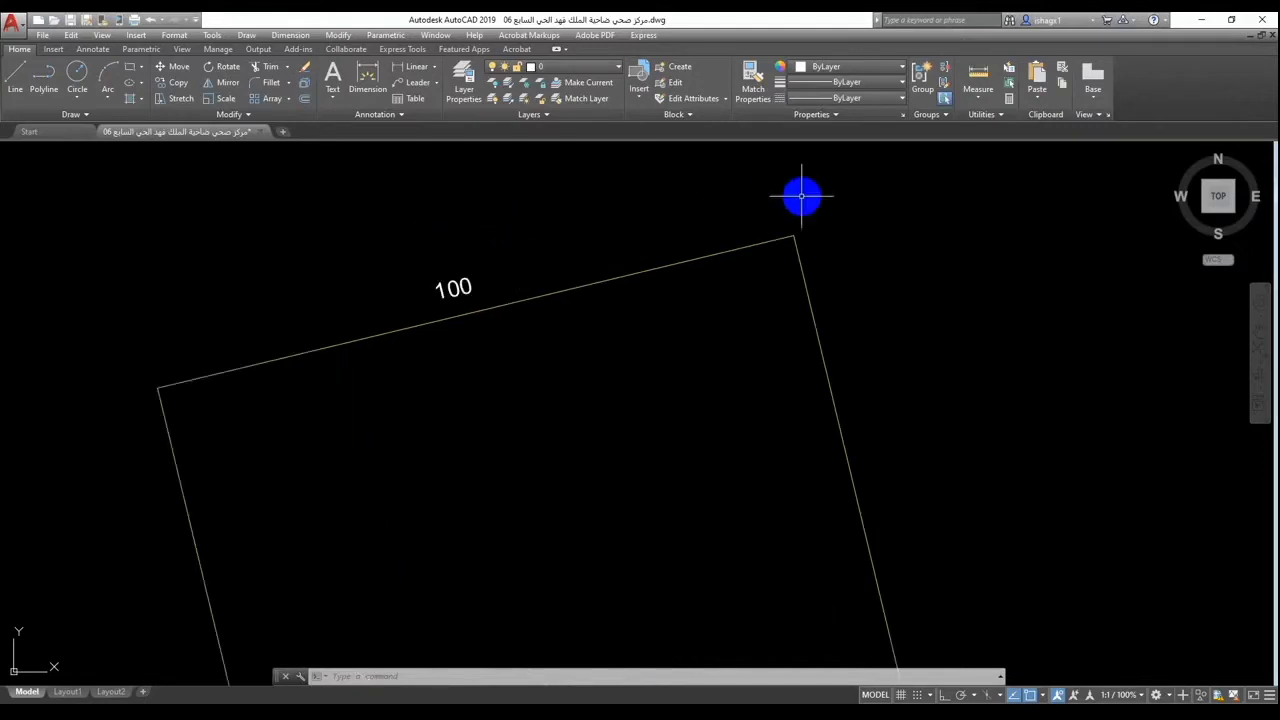
{"action": "scroll", "coordinate": [790, 199], "scroll_direction": "down", "scroll_amount": 2}
{"action": "scroll", "coordinate": [636, 217], "scroll_direction": "up", "scroll_amount": 4}
{"action": "scroll", "coordinate": [689, 211], "scroll_direction": "down", "scroll_amount": 2}
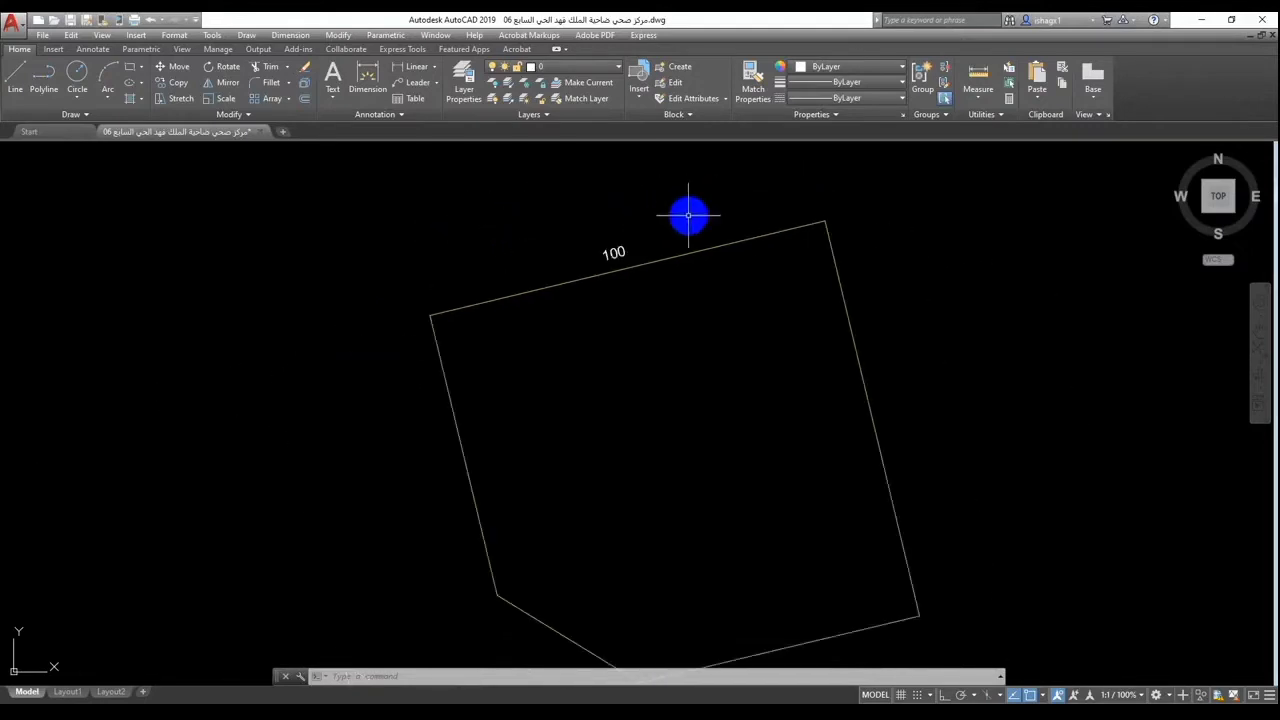
{"action": "scroll", "coordinate": [626, 243], "scroll_direction": "up", "scroll_amount": 3}
{"action": "scroll", "coordinate": [443, 306], "scroll_direction": "down", "scroll_amount": 4}
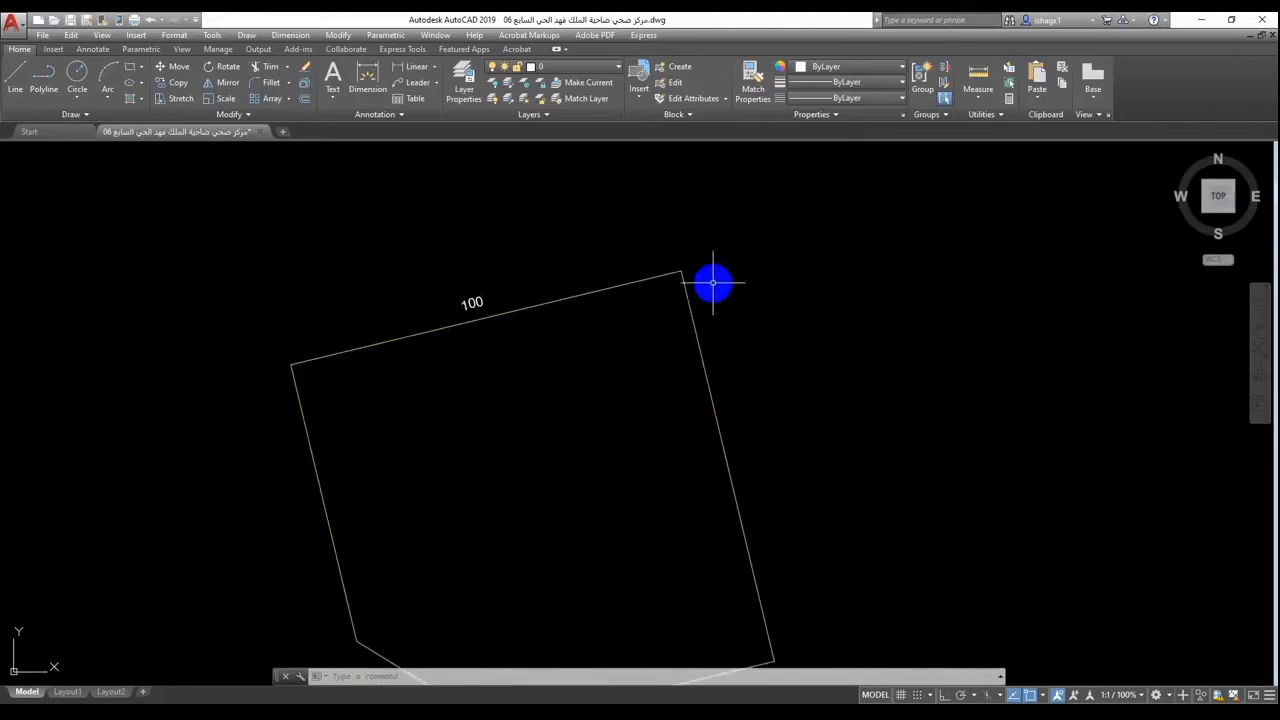
Step: Set the lineweight of the yellow plot outline to 0.53 mm
{"action": "left_click", "coordinate": [698, 340]}
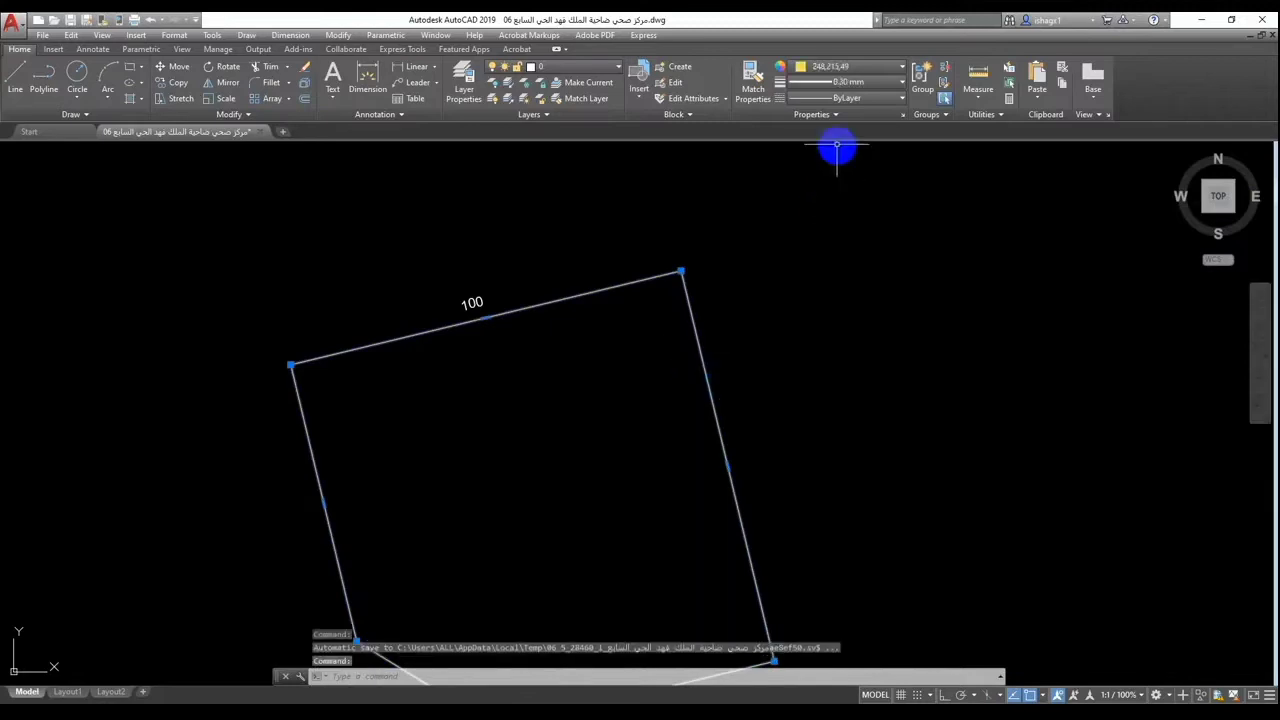
{"action": "left_click", "coordinate": [850, 83]}
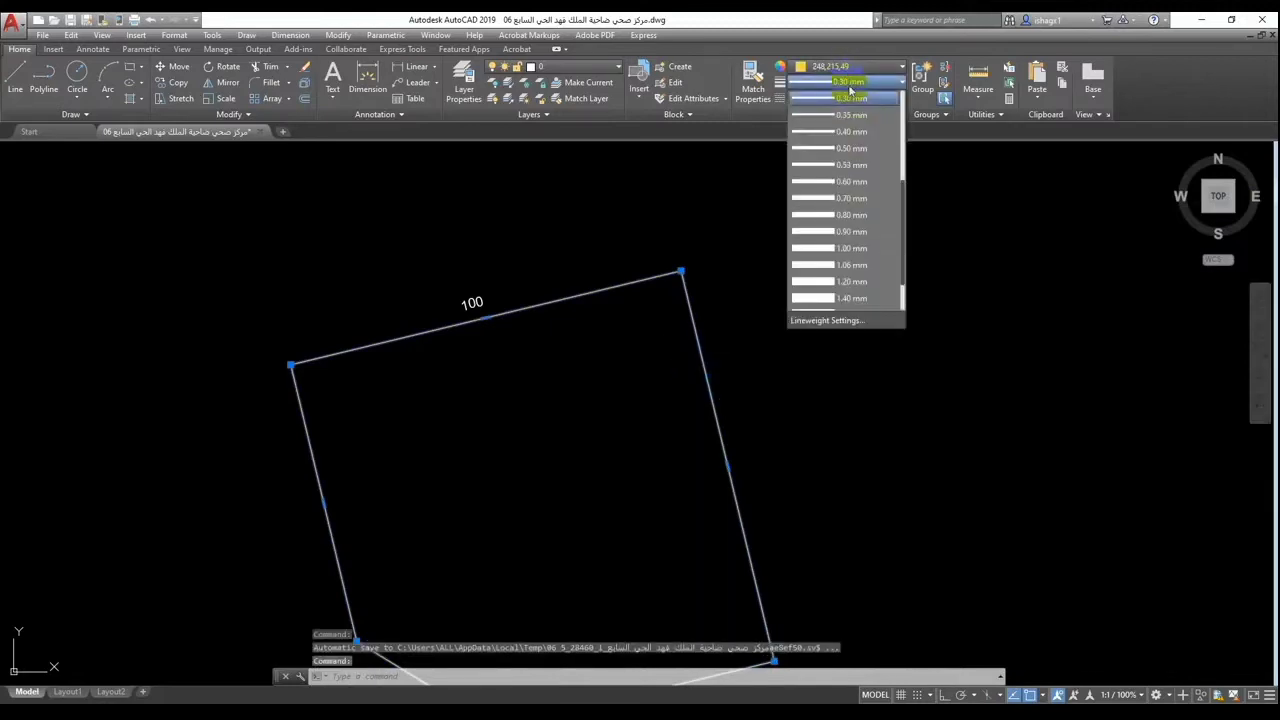
{"action": "left_click", "coordinate": [845, 148]}
{"action": "key", "text": "Escape"}
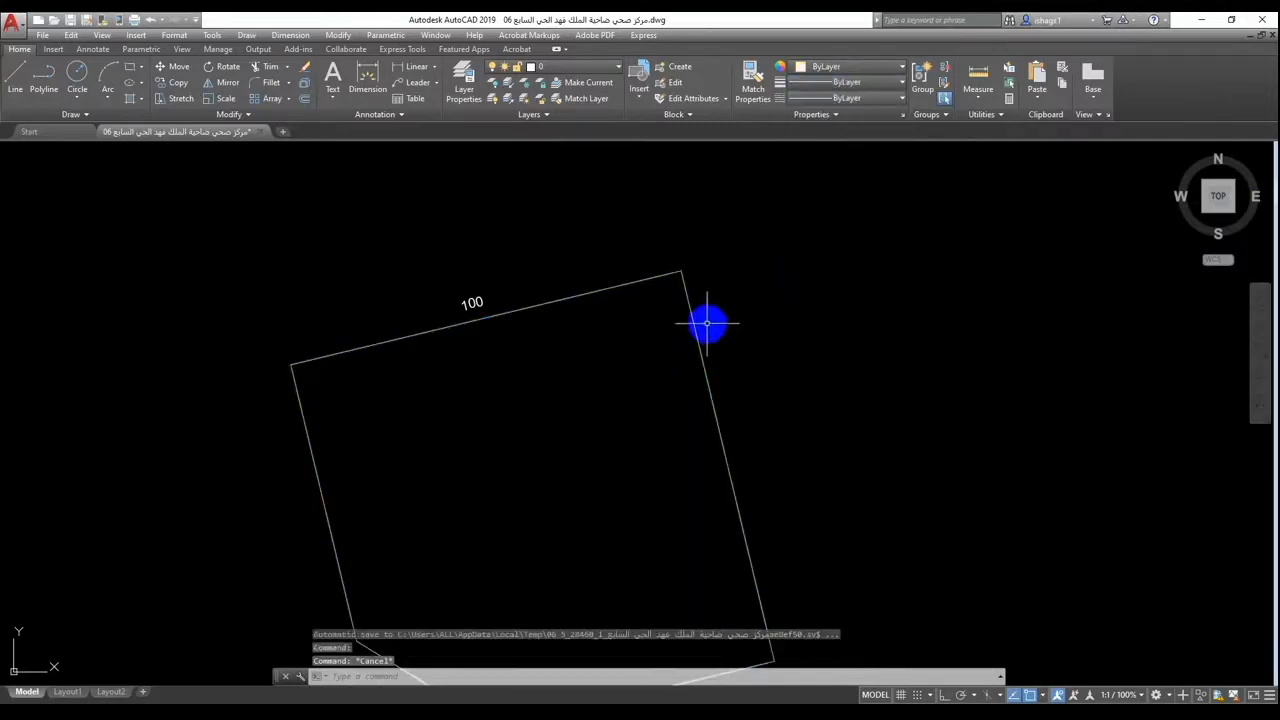
{"action": "scroll", "coordinate": [695, 290], "scroll_direction": "up", "scroll_amount": 3}
{"action": "scroll", "coordinate": [750, 258], "scroll_direction": "down", "scroll_amount": 3}
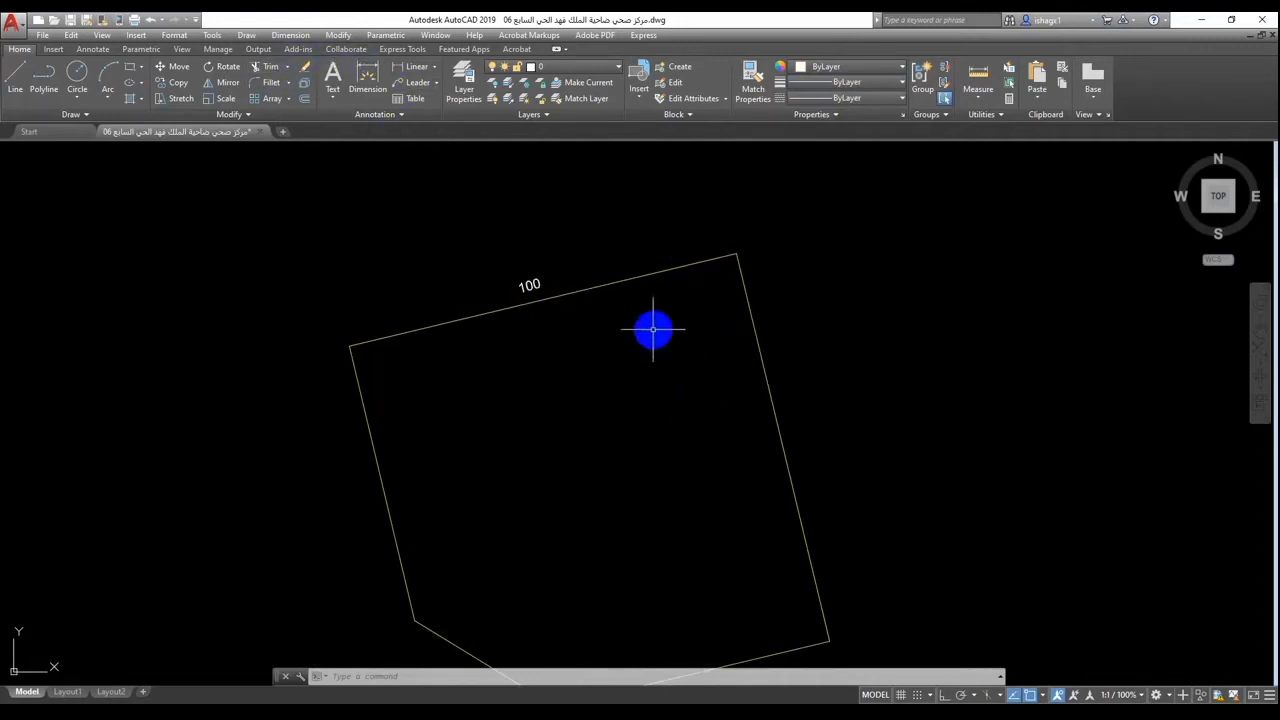
Step: Relocate the 100 label from the outline's upper edge to just outside its left edge, near the chamfered corner
{"action": "scroll", "coordinate": [522, 284], "scroll_direction": "up", "scroll_amount": 5}
{"action": "scroll", "coordinate": [549, 278], "scroll_direction": "down", "scroll_amount": 5}
{"action": "left_click", "coordinate": [586, 257]}
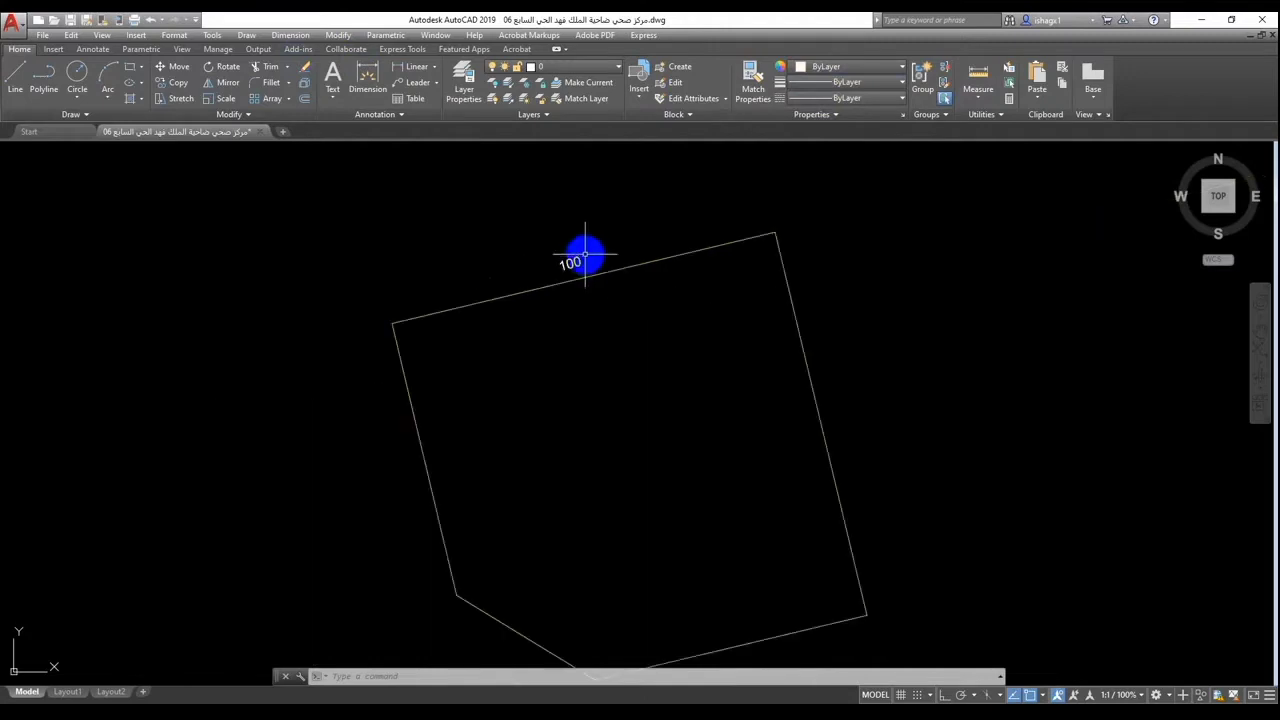
{"action": "left_click", "coordinate": [274, 269]}
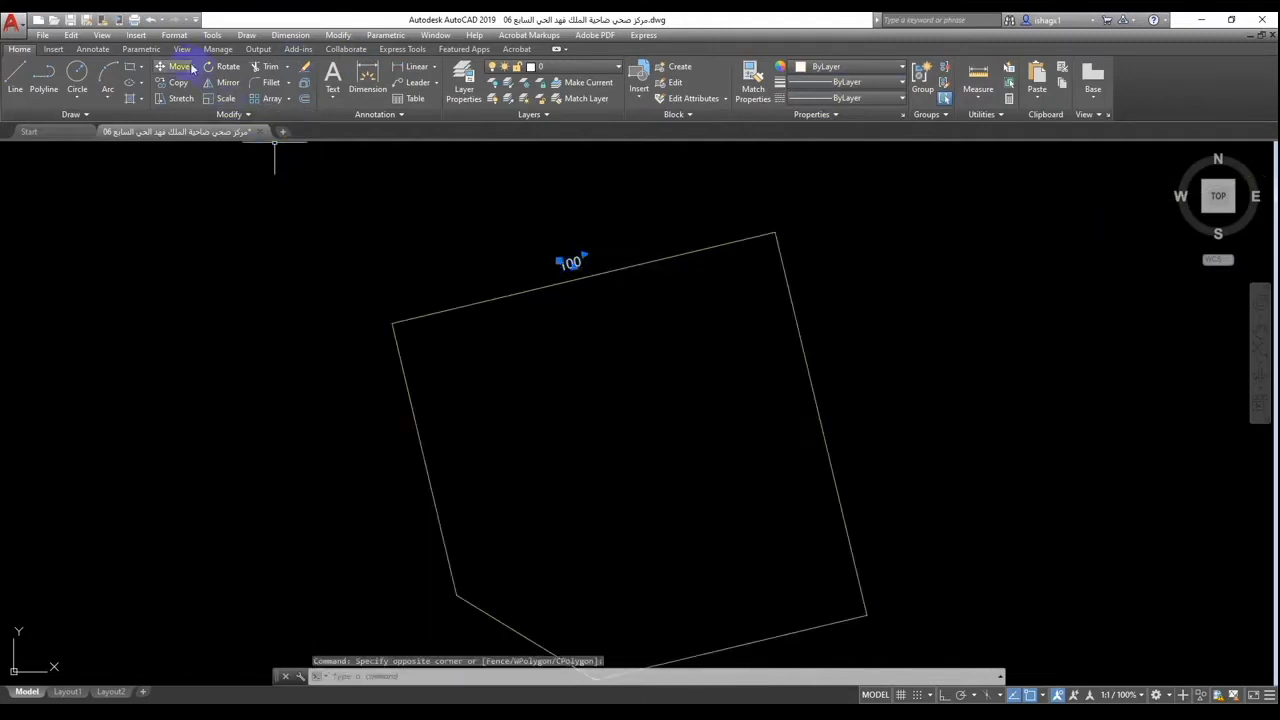
{"action": "left_click", "coordinate": [181, 67]}
{"action": "left_click", "coordinate": [570, 272]}
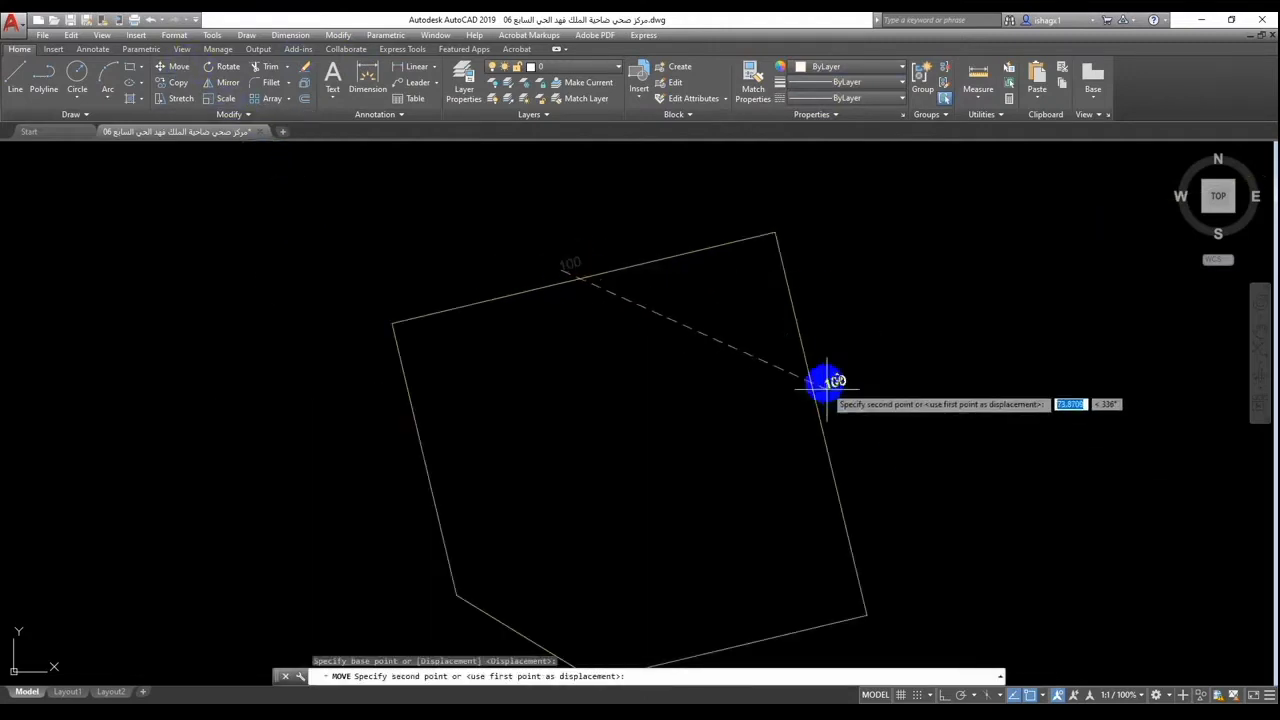
{"action": "left_click", "coordinate": [402, 527]}
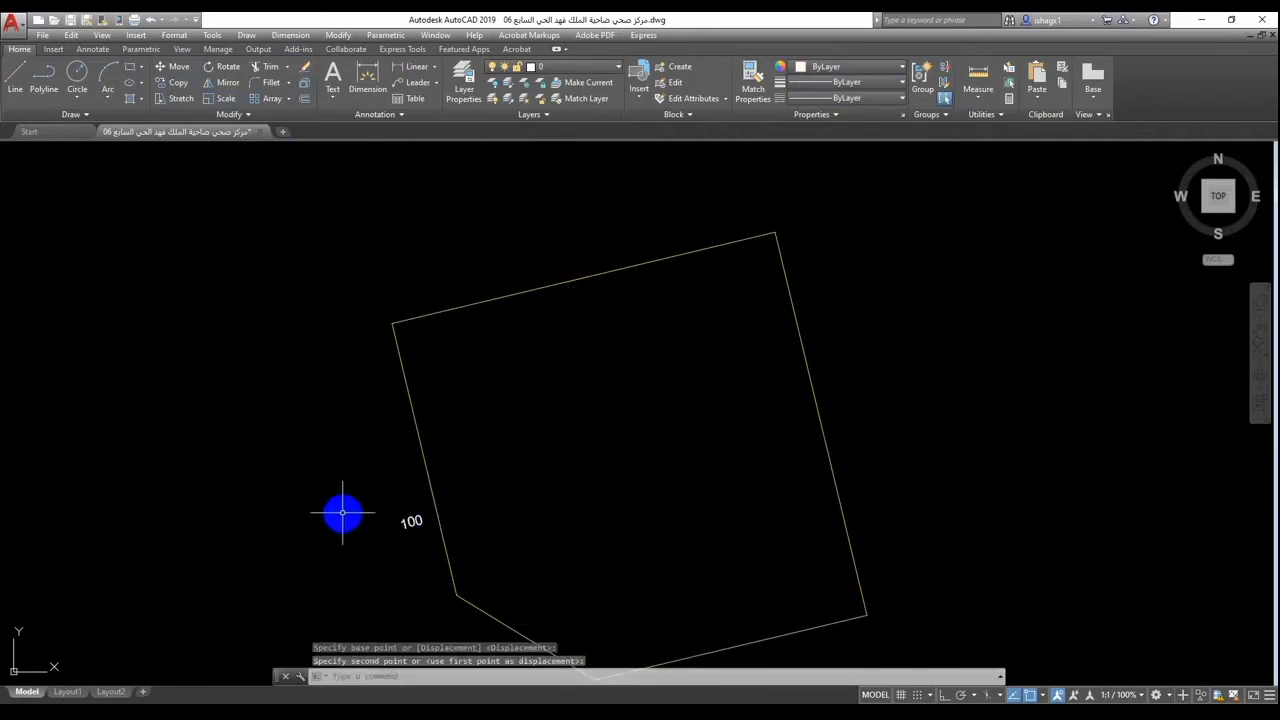
{"action": "left_click", "coordinate": [181, 85]}
{"action": "left_click", "coordinate": [400, 526]}
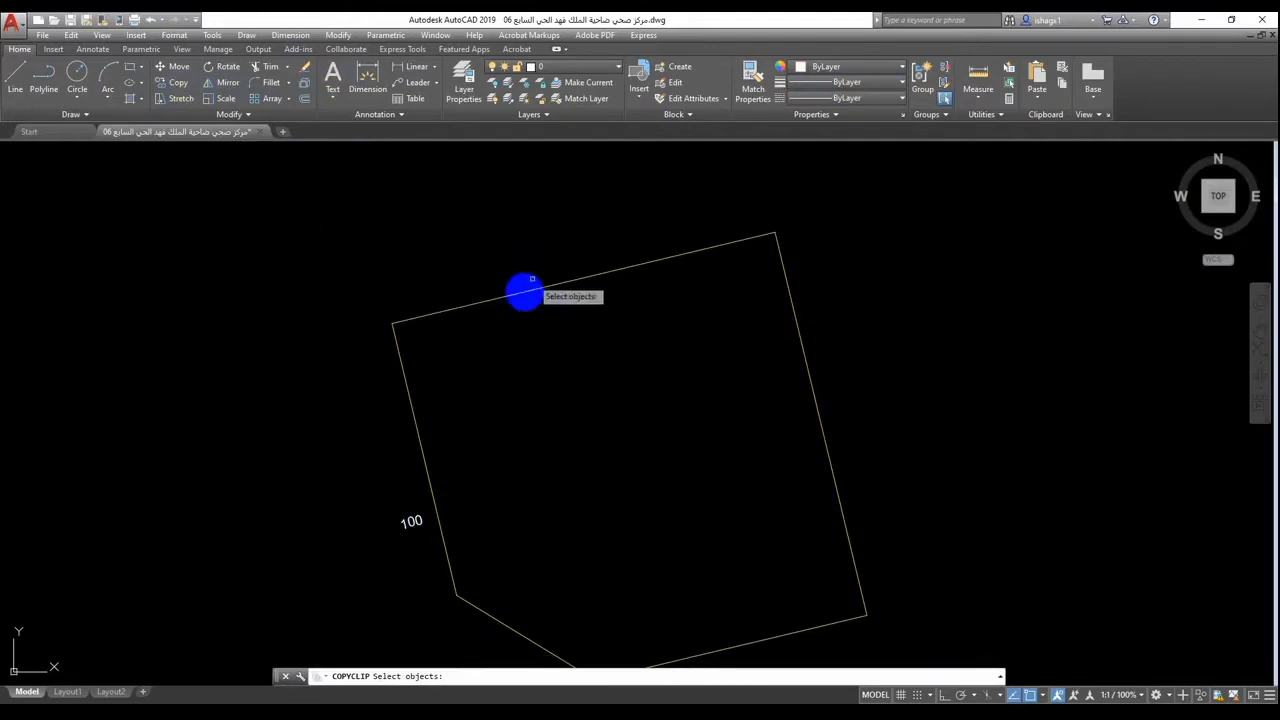
{"action": "key", "text": "Escape"}
{"action": "left_click", "coordinate": [170, 90]}
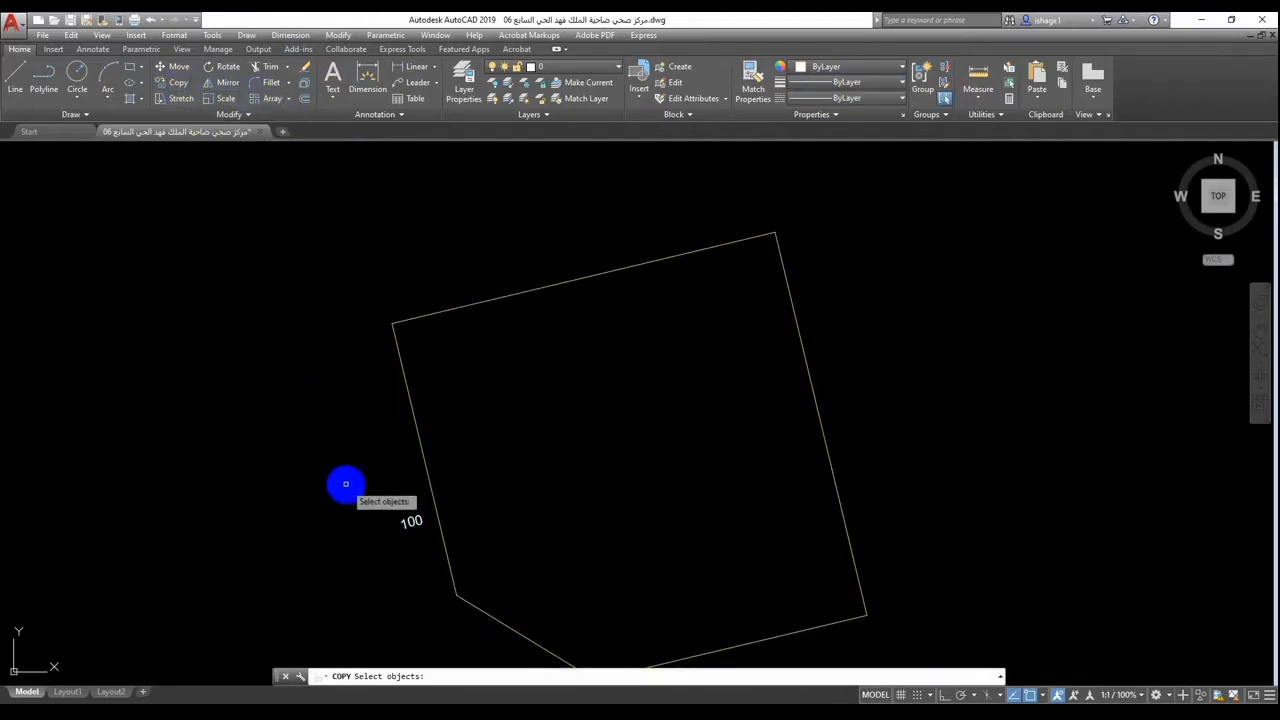
{"action": "left_click_drag", "start_coordinate": [343, 486], "coordinate": [394, 512]}
{"action": "key", "text": "Escape"}
Step: Copy the 100 label from the outline's left edge to above its upper edge and beside its right edge
{"action": "left_click", "coordinate": [184, 86]}
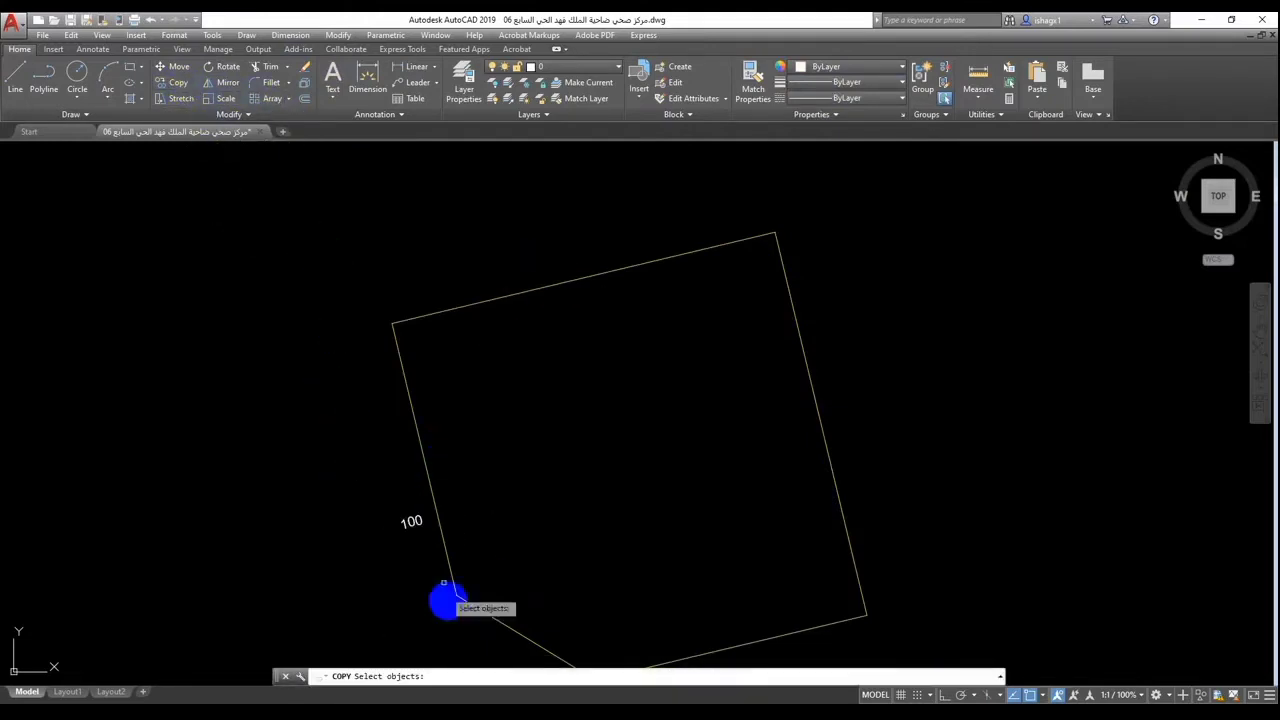
{"action": "left_click_drag", "start_coordinate": [443, 600], "coordinate": [412, 521]}
{"action": "key", "text": "Return"}
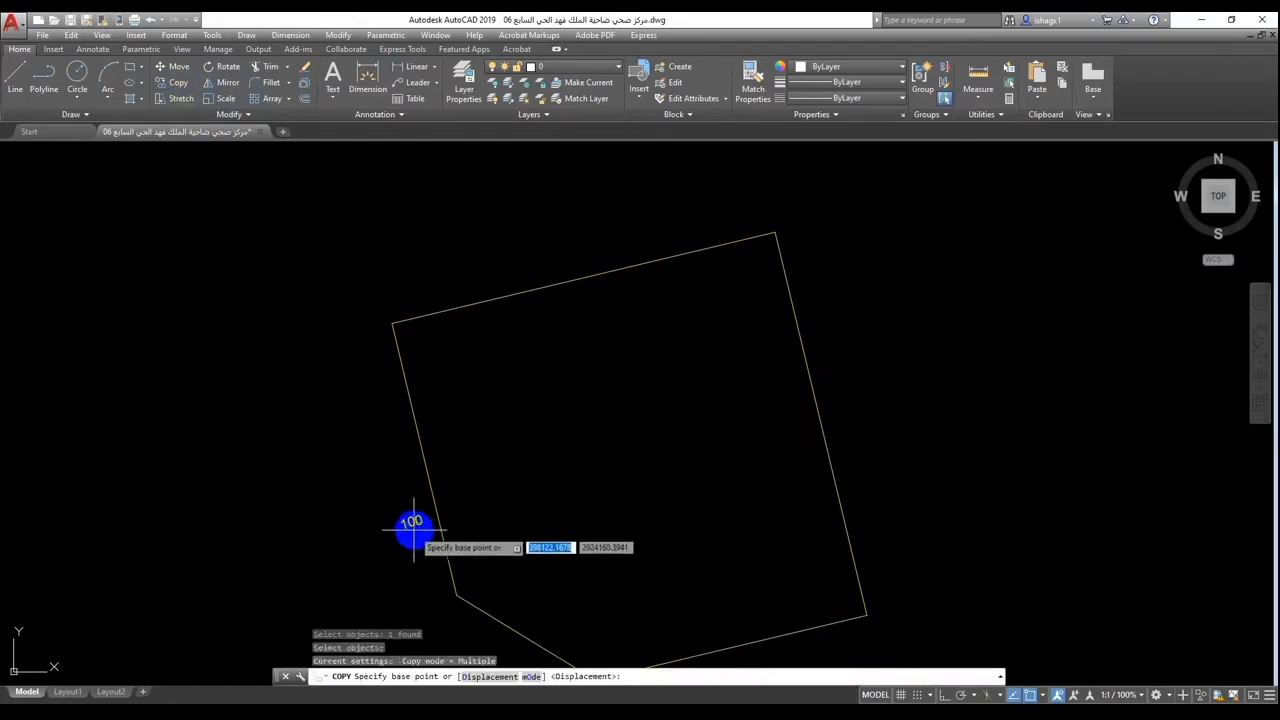
{"action": "left_click", "coordinate": [432, 490]}
{"action": "left_click", "coordinate": [823, 386]}
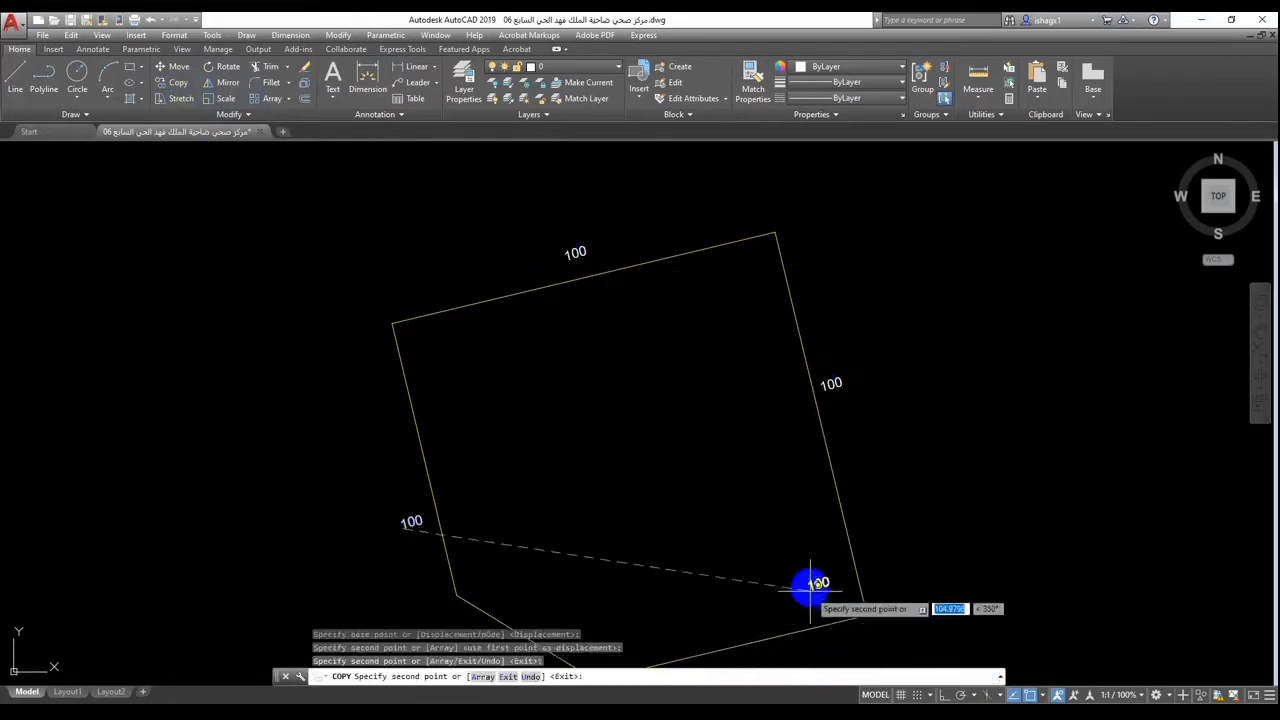
{"action": "key", "text": "Escape"}
Step: Erase the 100 labels beside the outline's right and left edges
{"action": "left_click", "coordinate": [832, 384]}
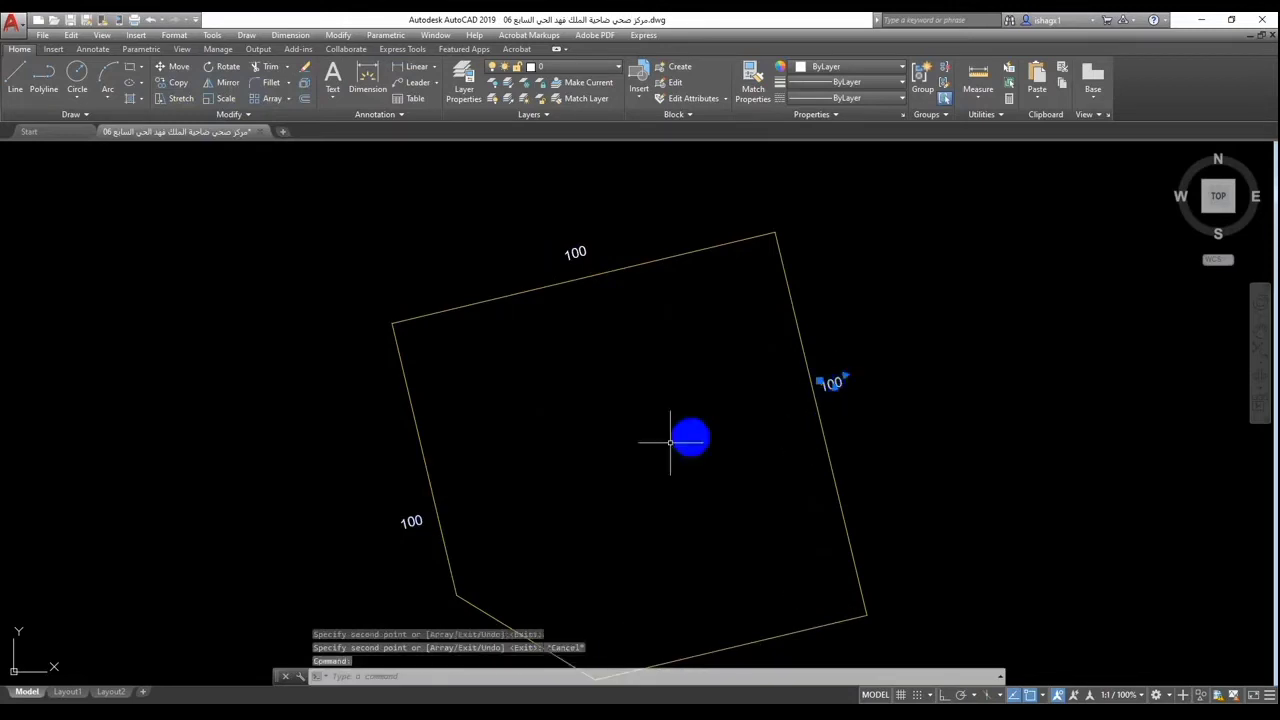
{"action": "left_click", "coordinate": [410, 520]}
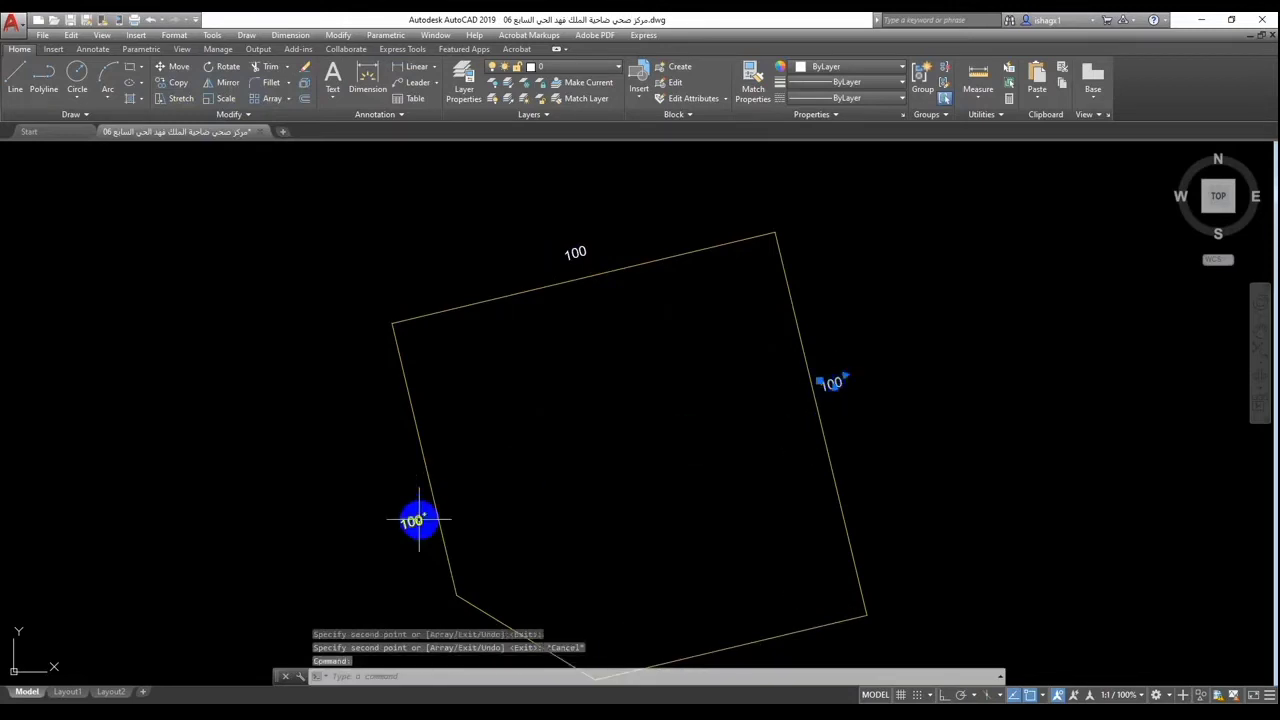
{"action": "left_click", "coordinate": [305, 68]}
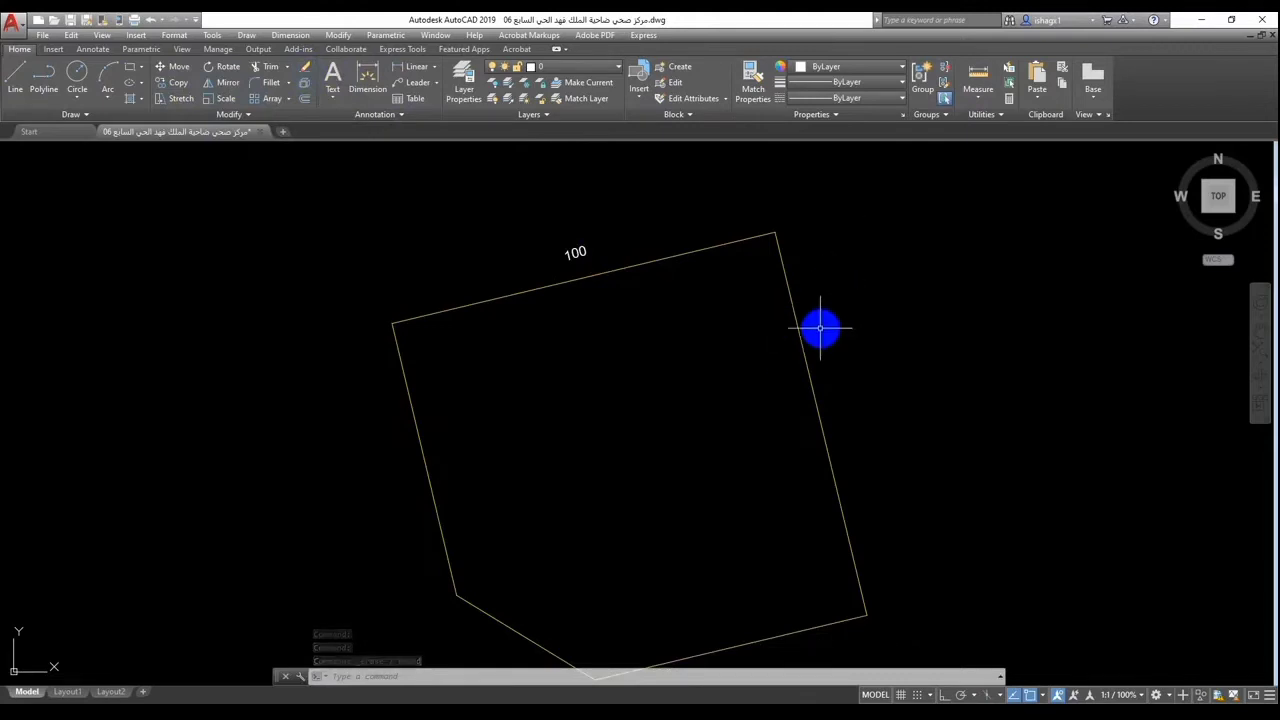
Step: Set the plot outline's lineweight to 0.30 mm and clear the selection
{"action": "left_click", "coordinate": [619, 268]}
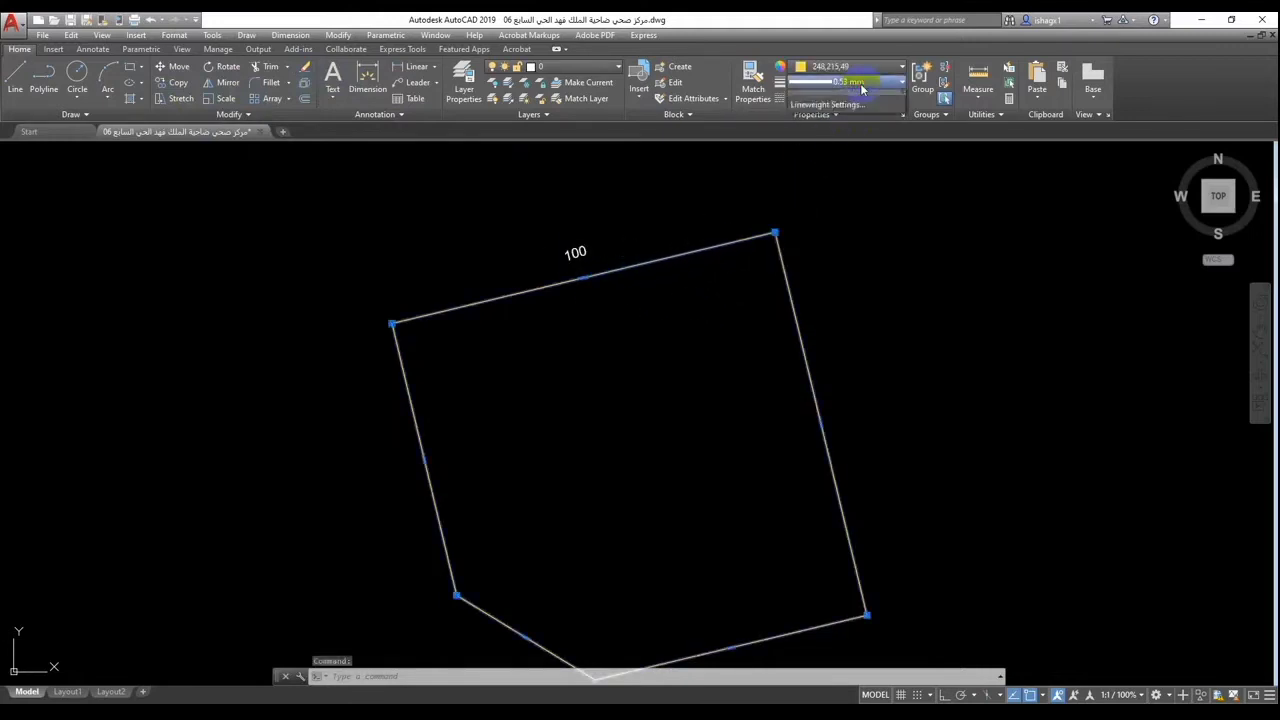
{"action": "left_click", "coordinate": [858, 82]}
{"action": "scroll", "coordinate": [862, 100], "scroll_direction": "up", "scroll_amount": 3}
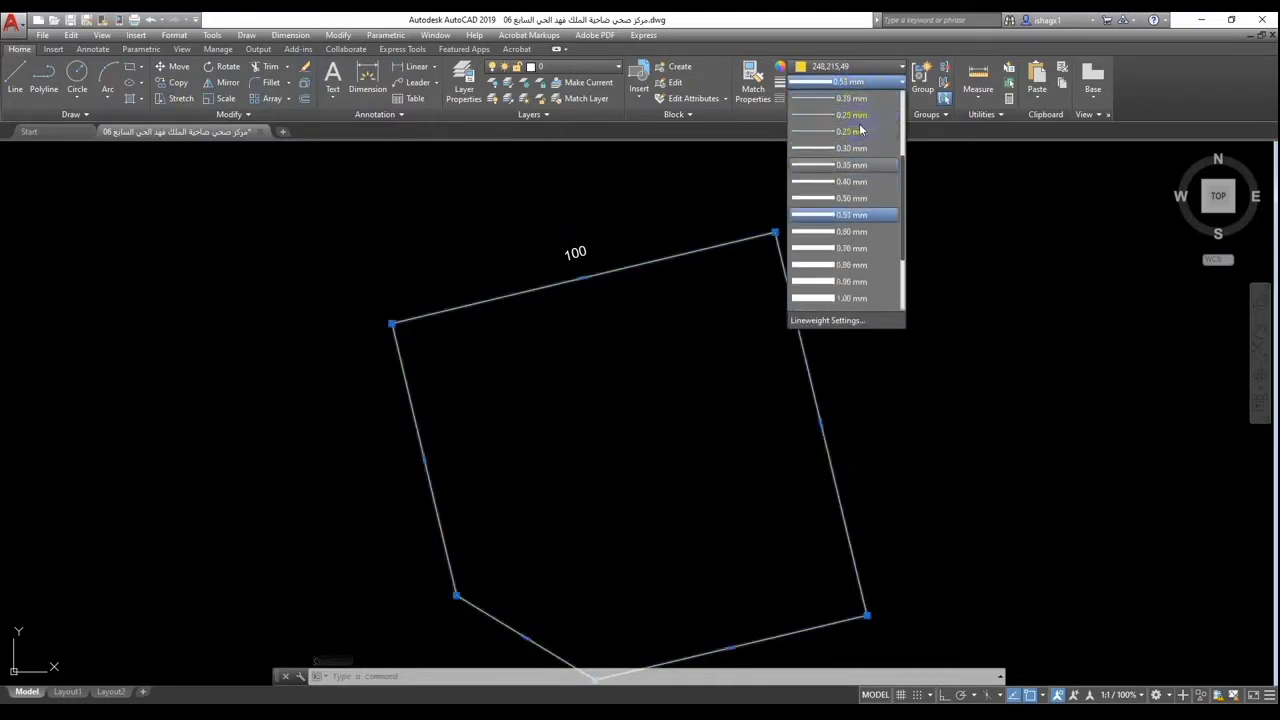
{"action": "left_click", "coordinate": [847, 147]}
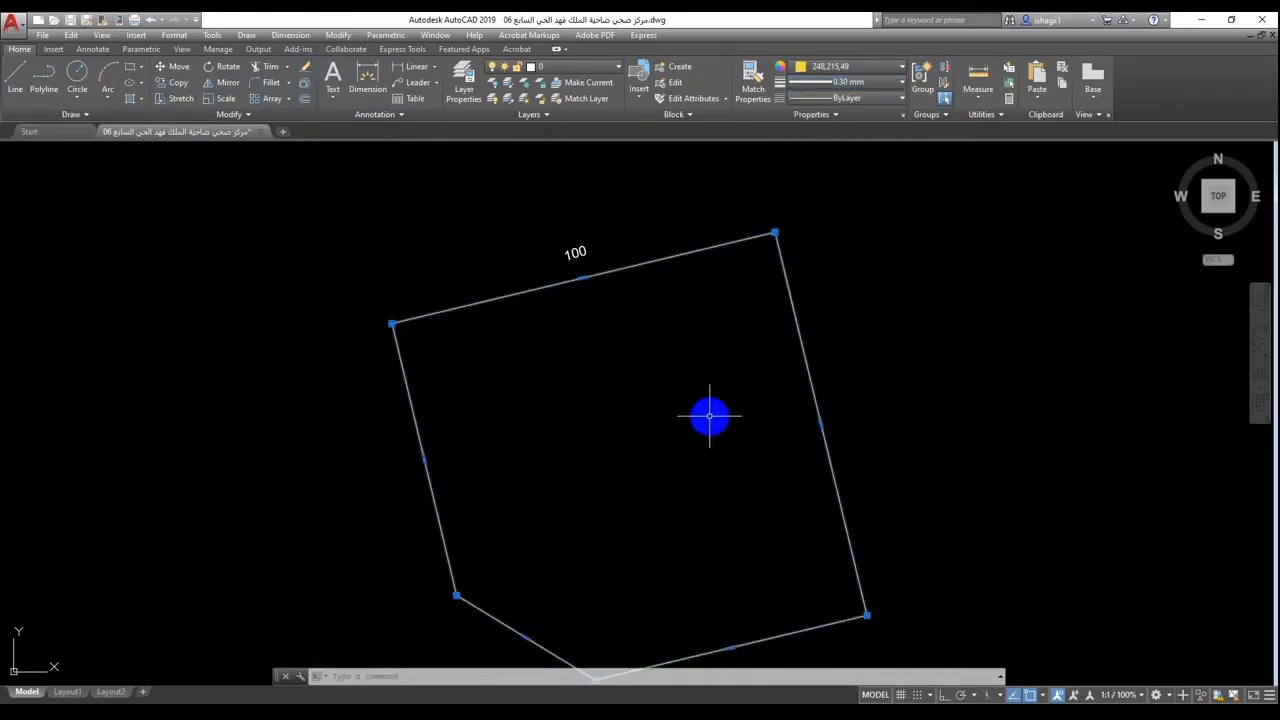
{"action": "key", "text": "Escape"}
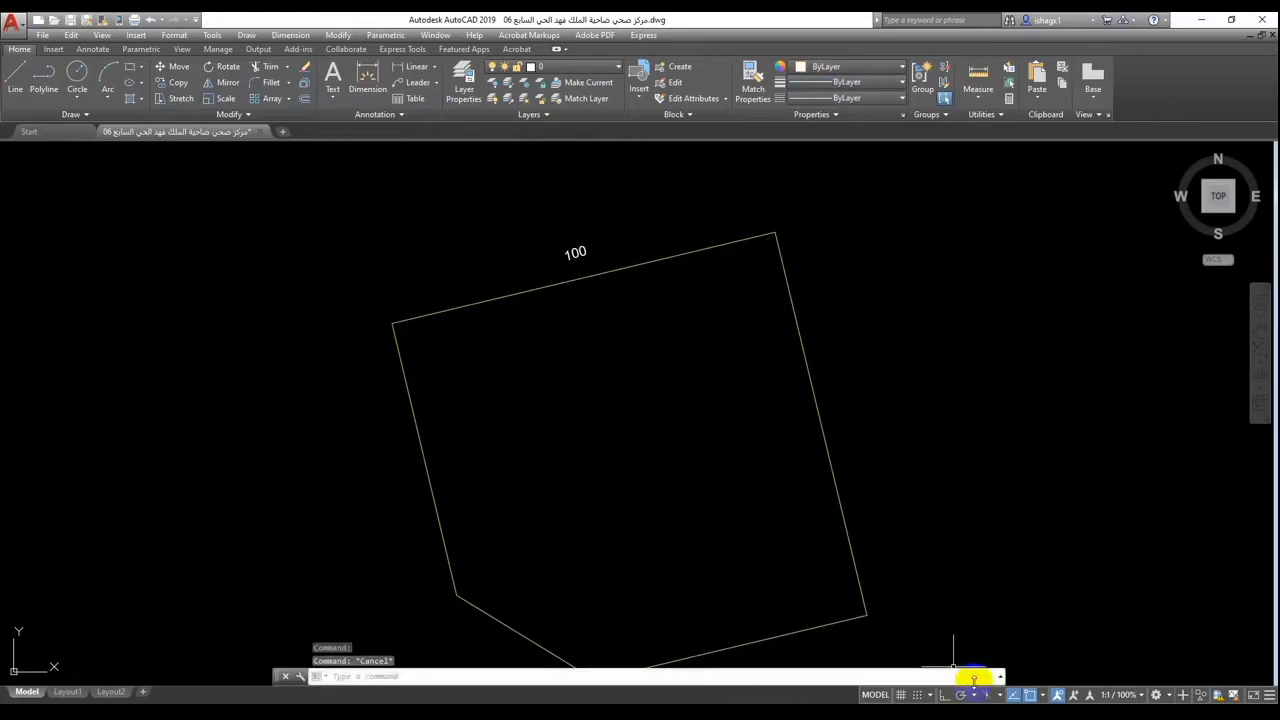
Step: Add the LineWeight toggle to the status bar and turn on lineweight display
{"action": "left_click", "coordinate": [1033, 694]}
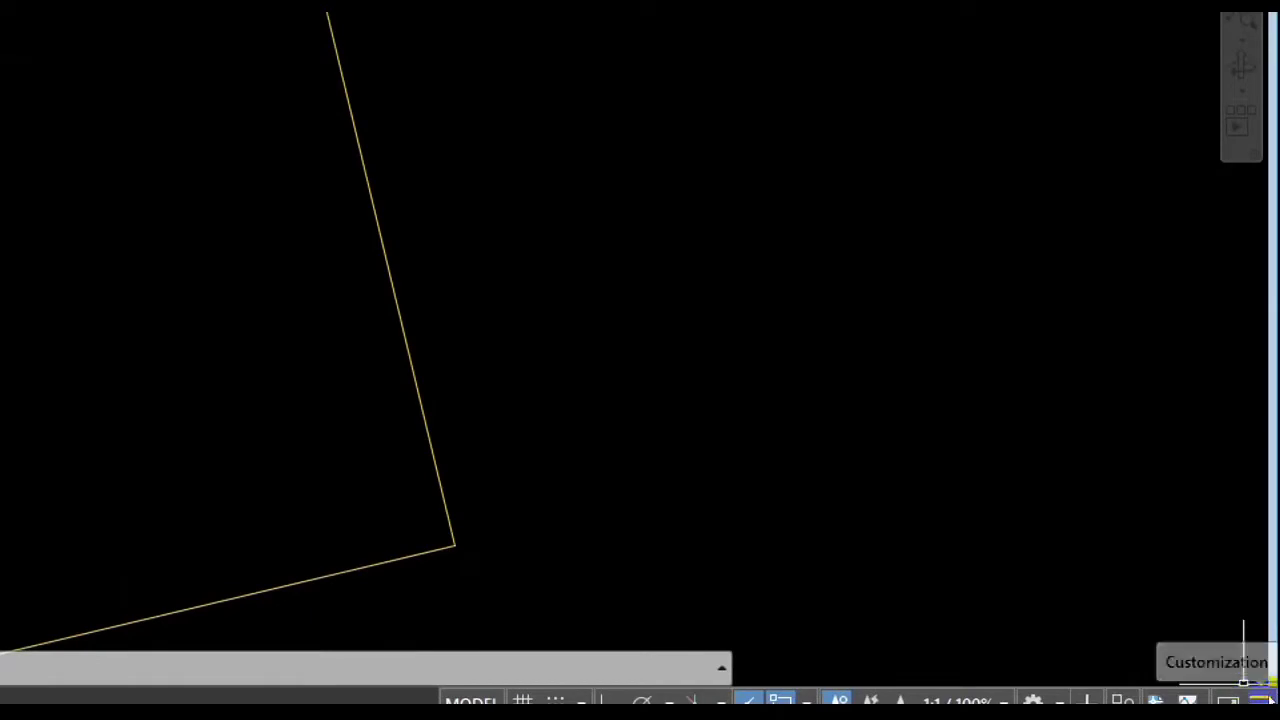
{"action": "left_click", "coordinate": [1263, 700]}
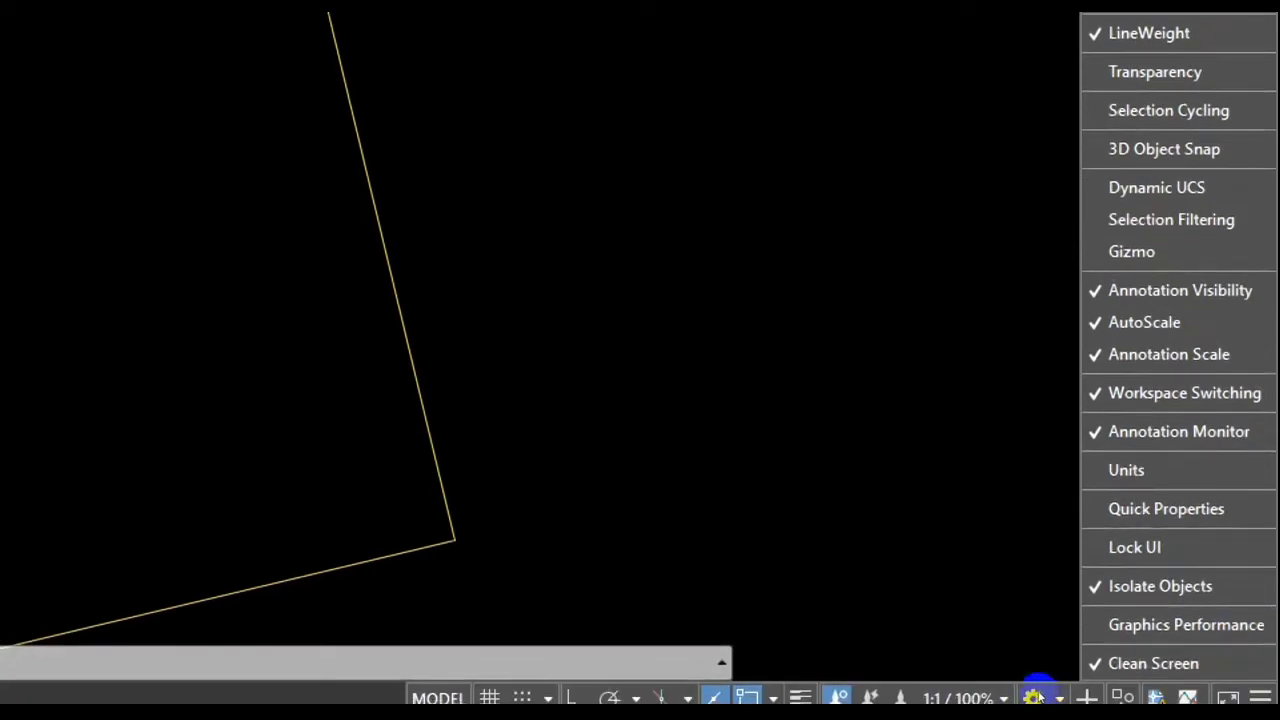
{"action": "left_click", "coordinate": [1034, 693]}
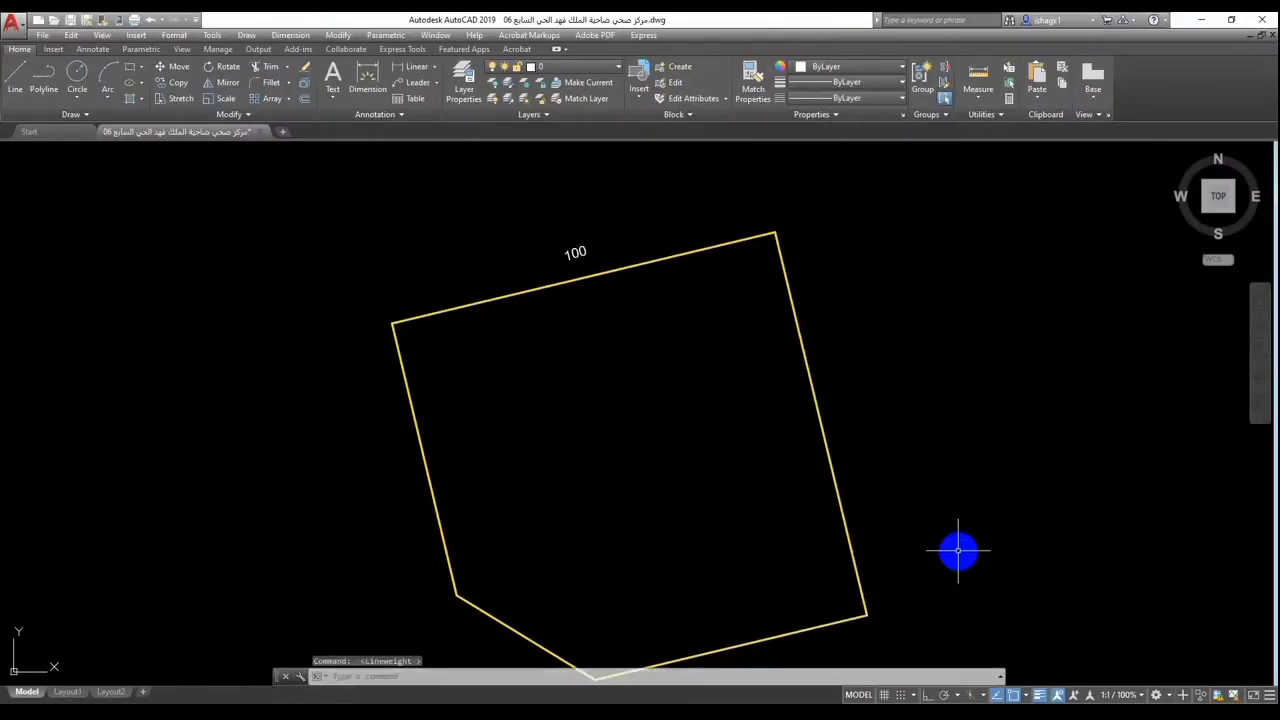
{"action": "scroll", "coordinate": [708, 404], "scroll_direction": "down", "scroll_amount": 2}
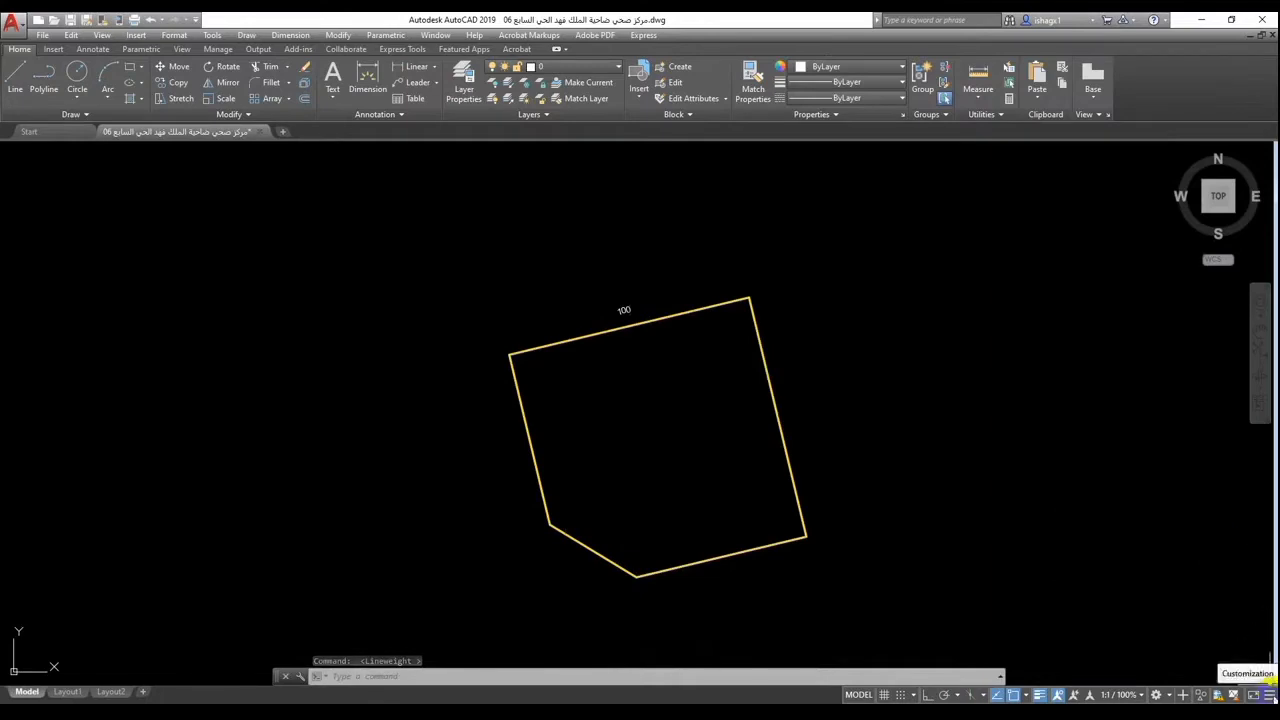
Step: Add the Graphics Performance toggle to the status bar
{"action": "left_click", "coordinate": [1268, 694]}
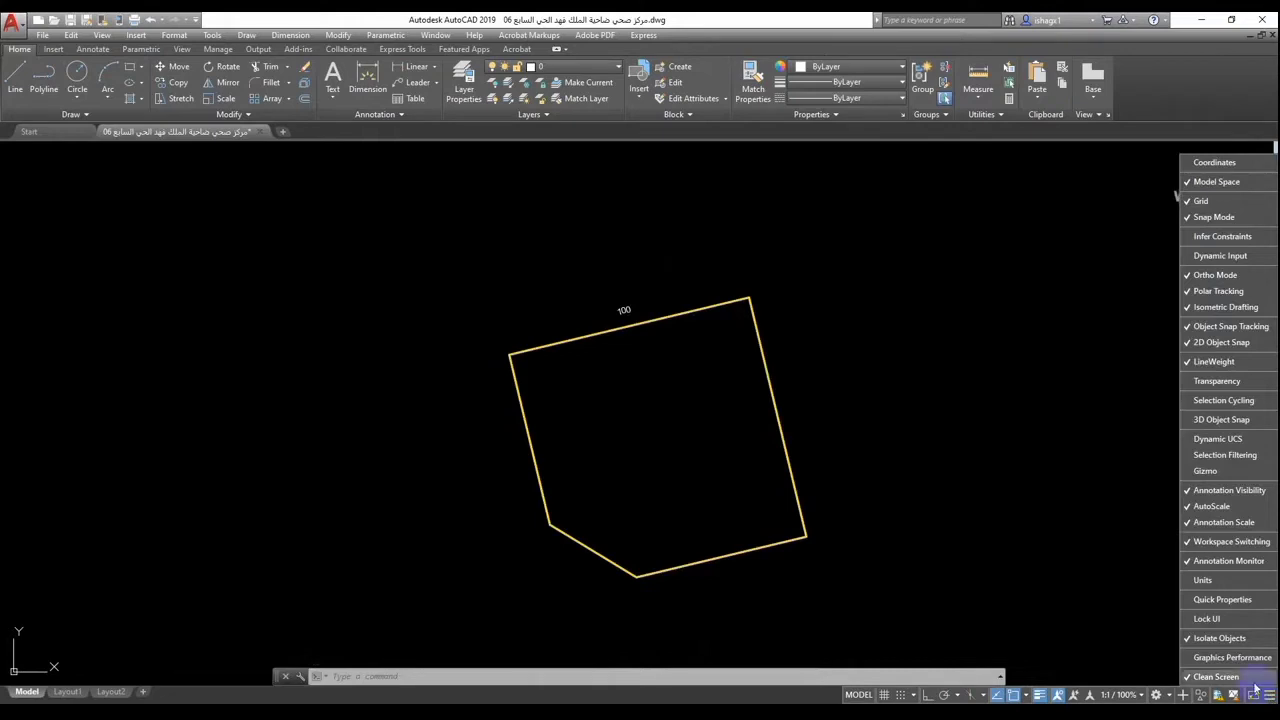
{"action": "left_click", "coordinate": [1192, 658]}
{"action": "left_click", "coordinate": [960, 535]}
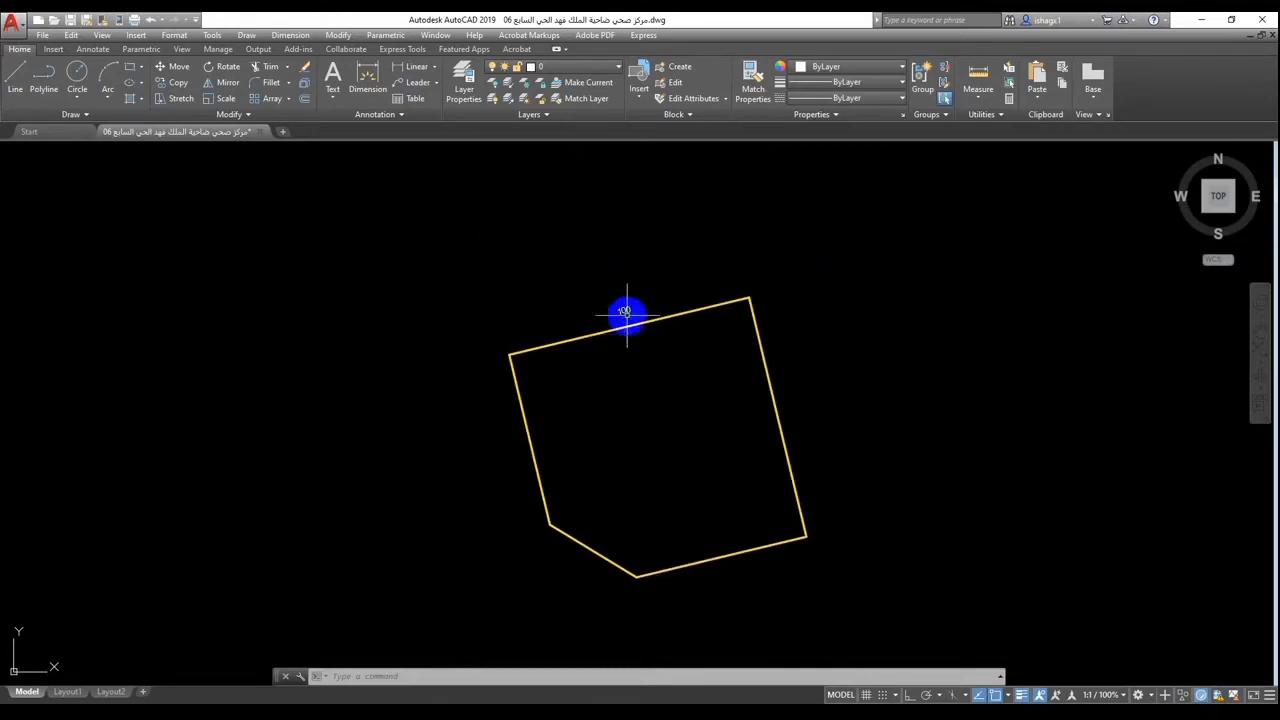
Step: Create a layer named DIM in the Layer Properties Manager
{"action": "scroll", "coordinate": [622, 300], "scroll_direction": "up", "scroll_amount": 4}
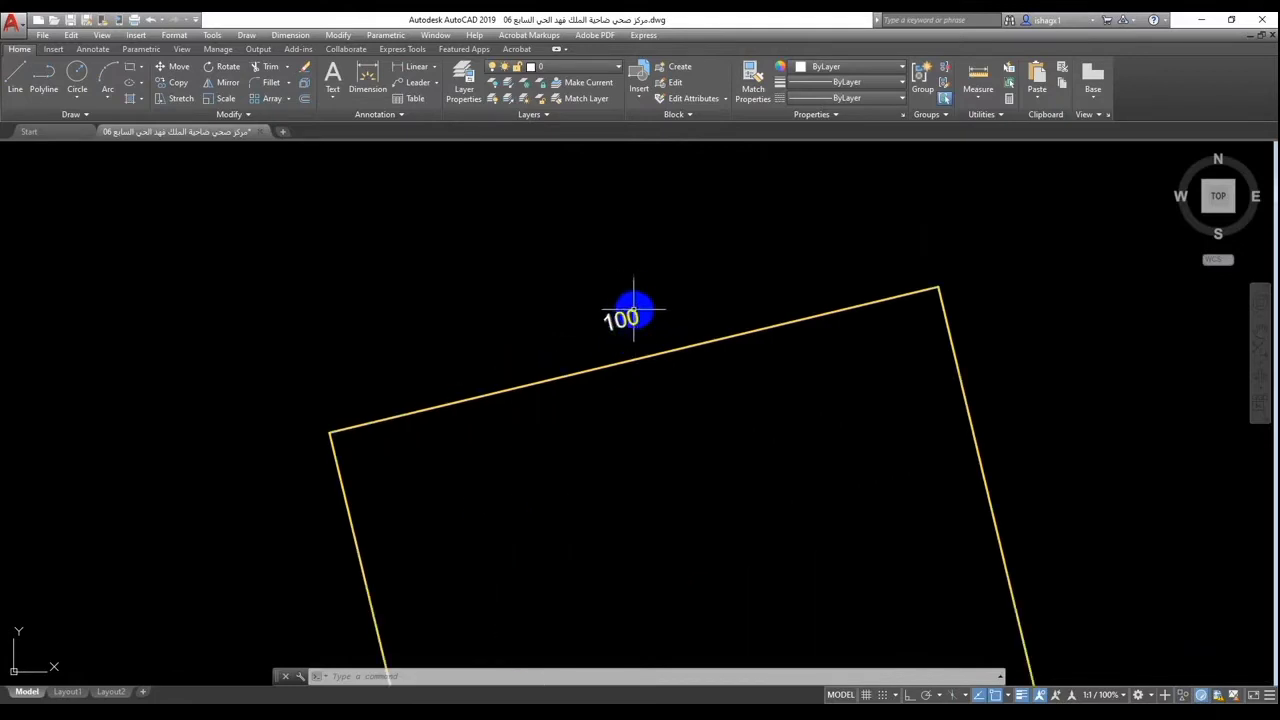
{"action": "left_click", "coordinate": [462, 76]}
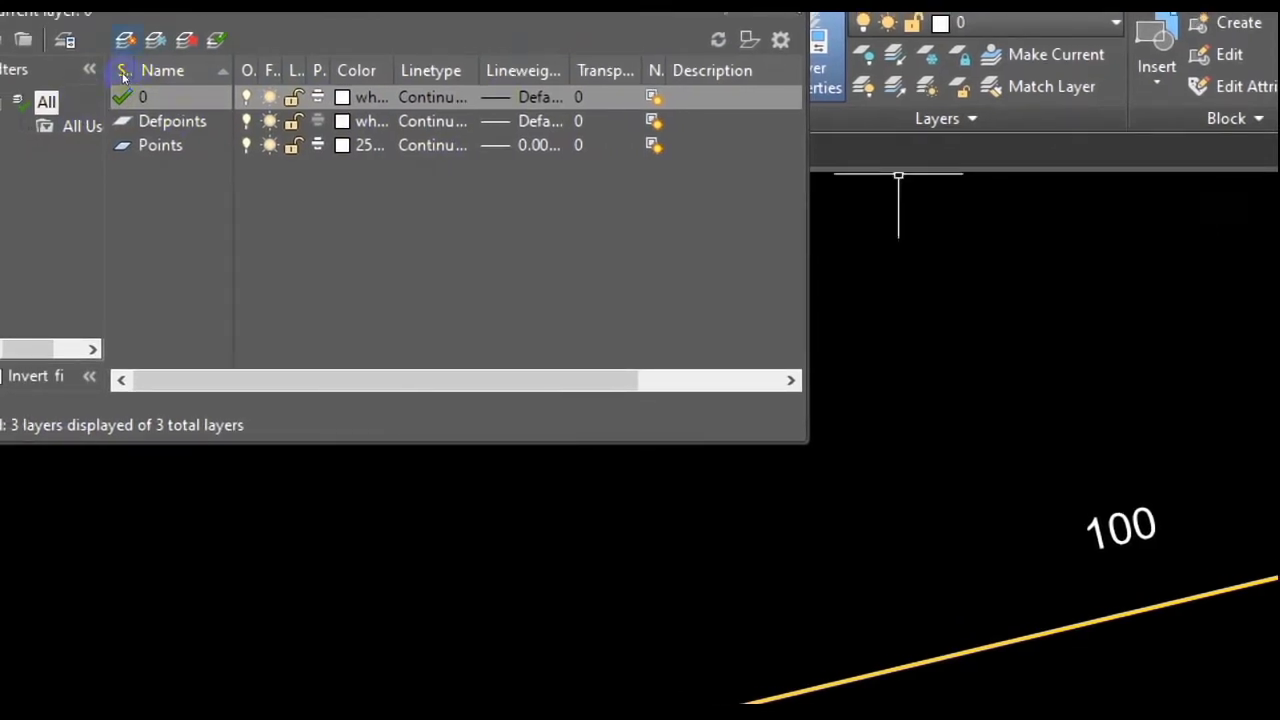
{"action": "key", "text": "alt+n"}
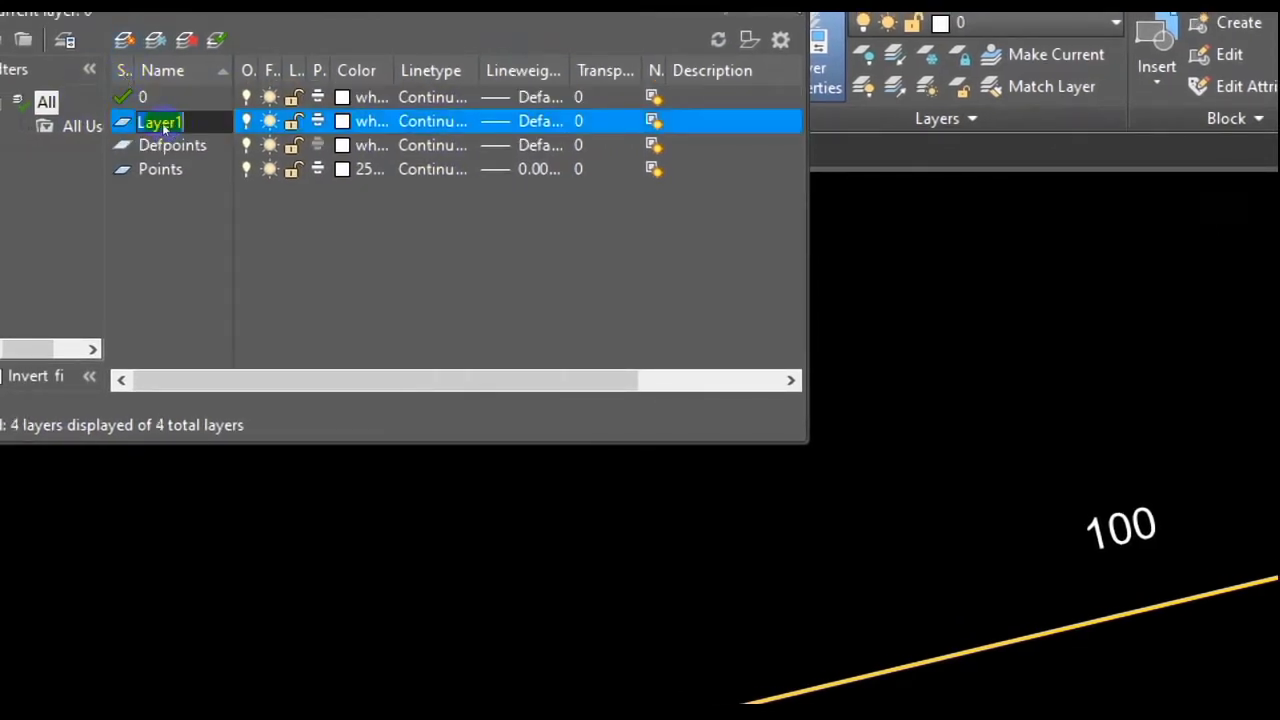
{"action": "type", "text": "D"}
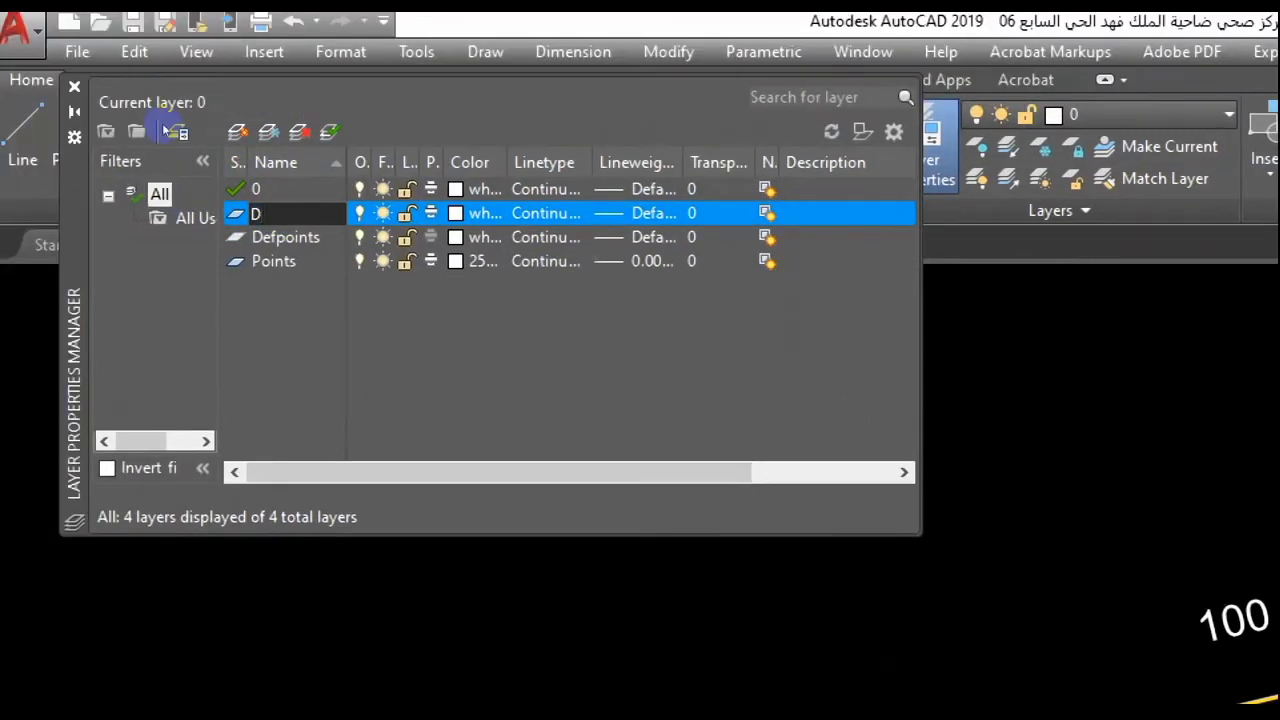
{"action": "type", "text": "IM"}
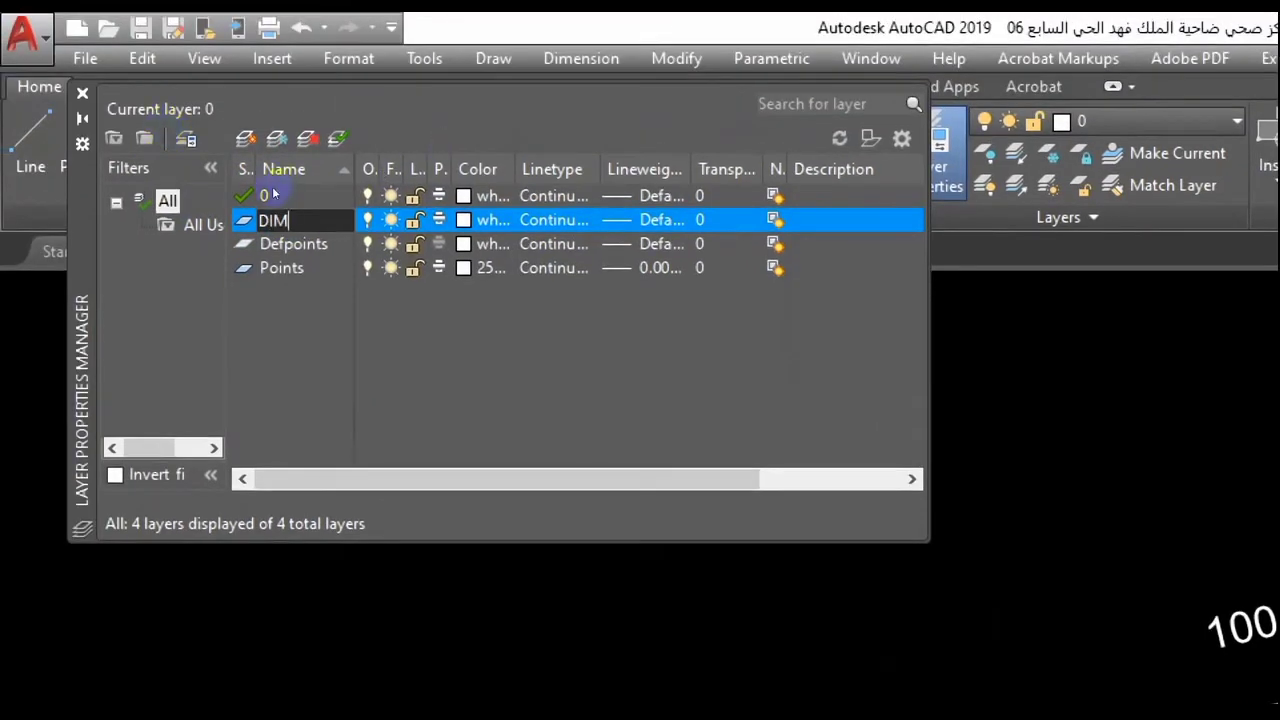
{"action": "key", "text": "Return"}
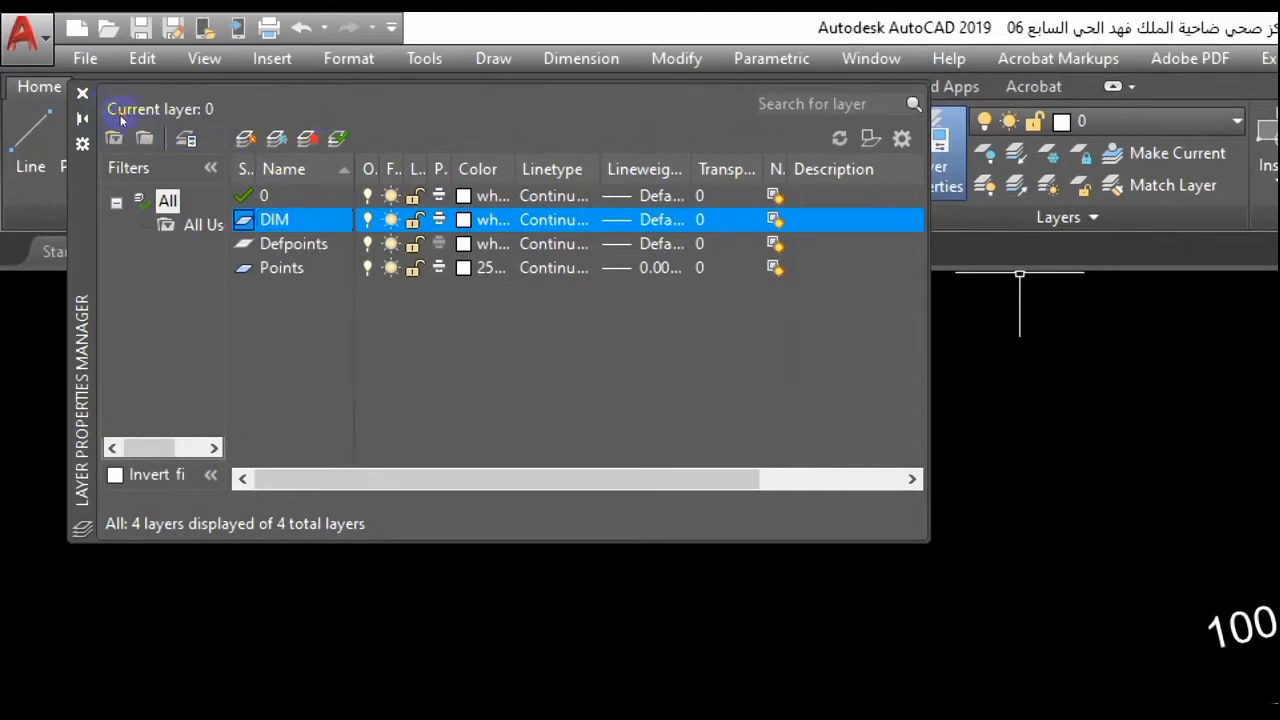
Step: Make the DIM layer current and set its color to index color 140
{"action": "double_click", "coordinate": [275, 220]}
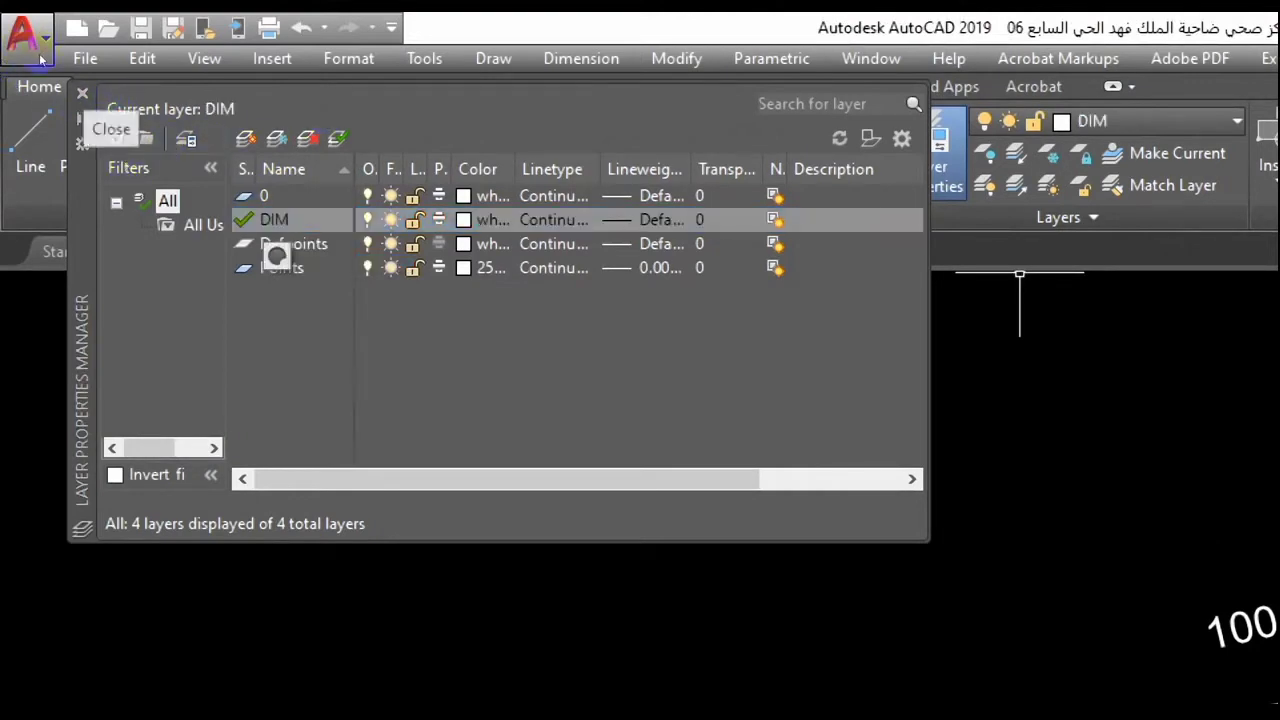
{"action": "left_click", "coordinate": [82, 93]}
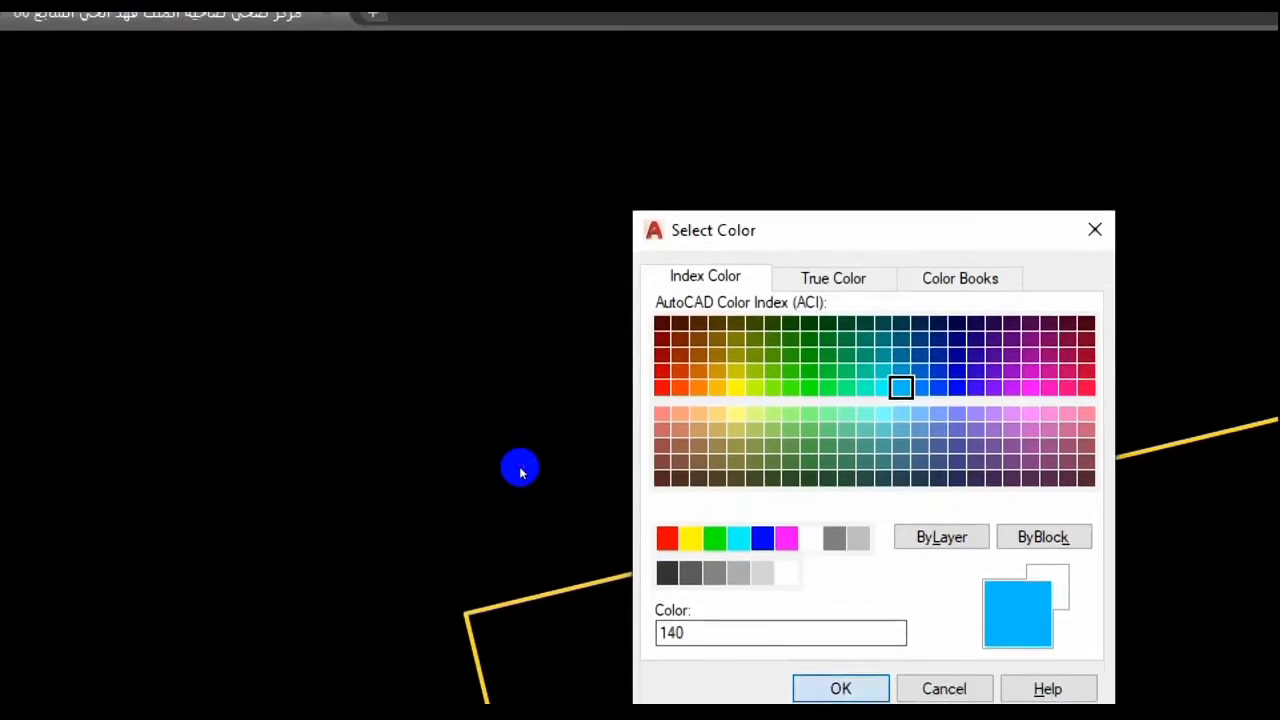
{"action": "key", "text": "Return"}
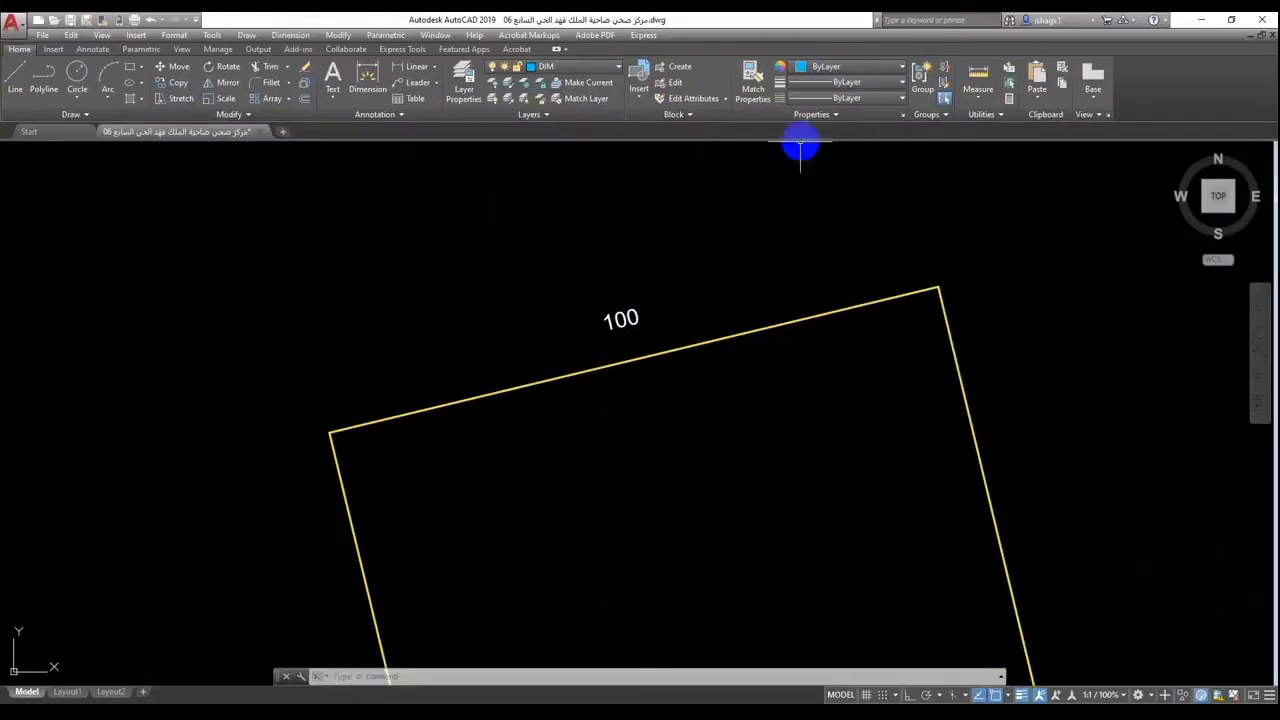
{"action": "left_click", "coordinate": [380, 211]}
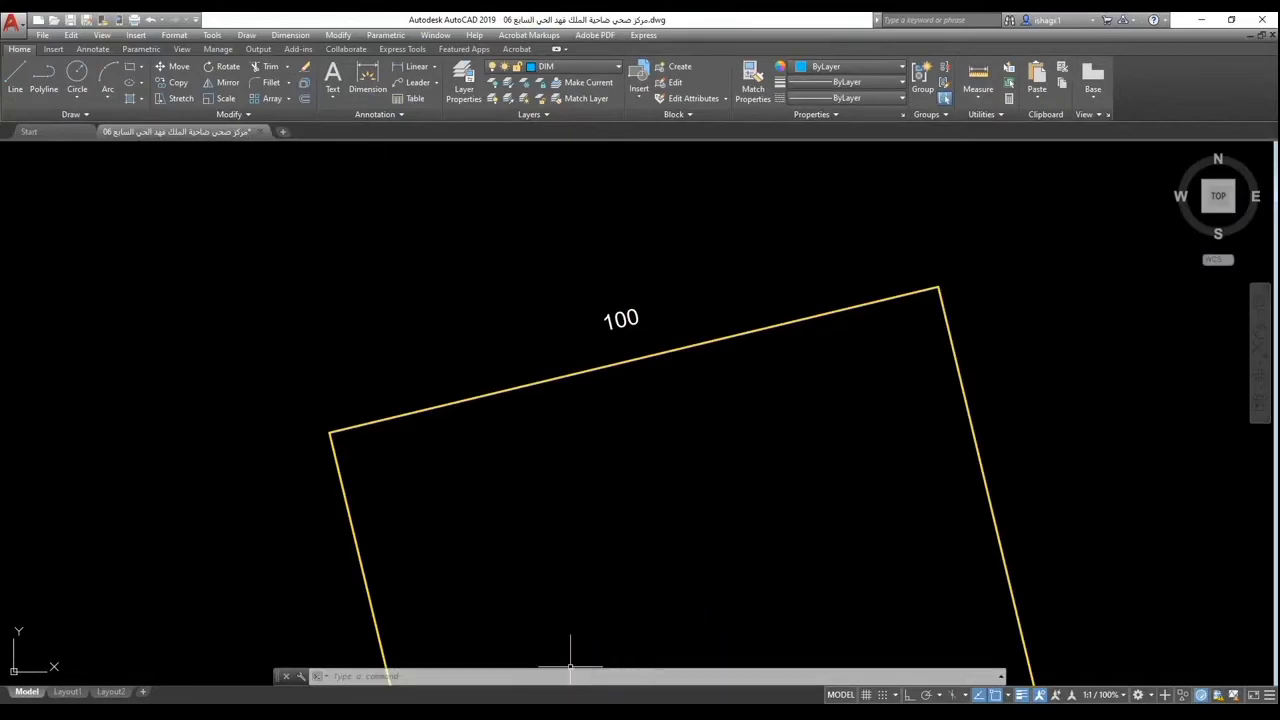
Step: Switch to File Explorer and open the nested التمليك العقاري احكام folder inside the Tutorial folder
{"action": "mouse_move", "coordinate": [528, 680]}
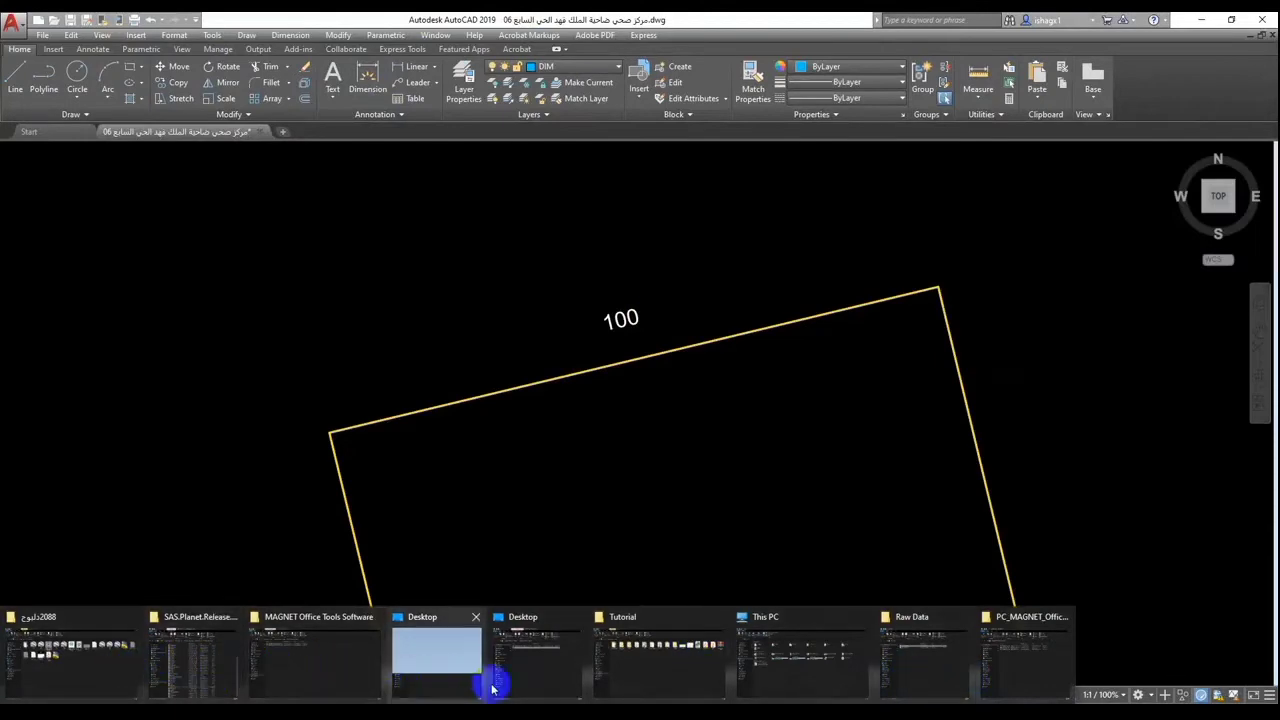
{"action": "left_click", "coordinate": [638, 670]}
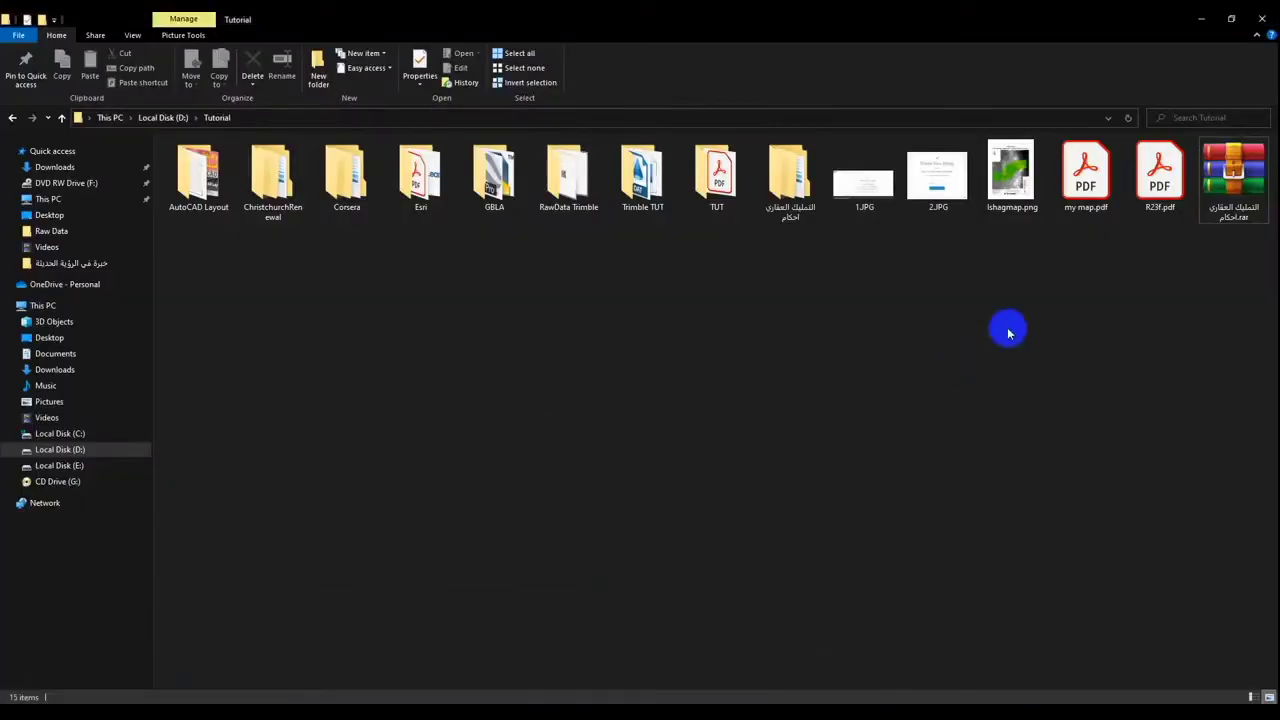
{"action": "left_click", "coordinate": [1260, 208]}
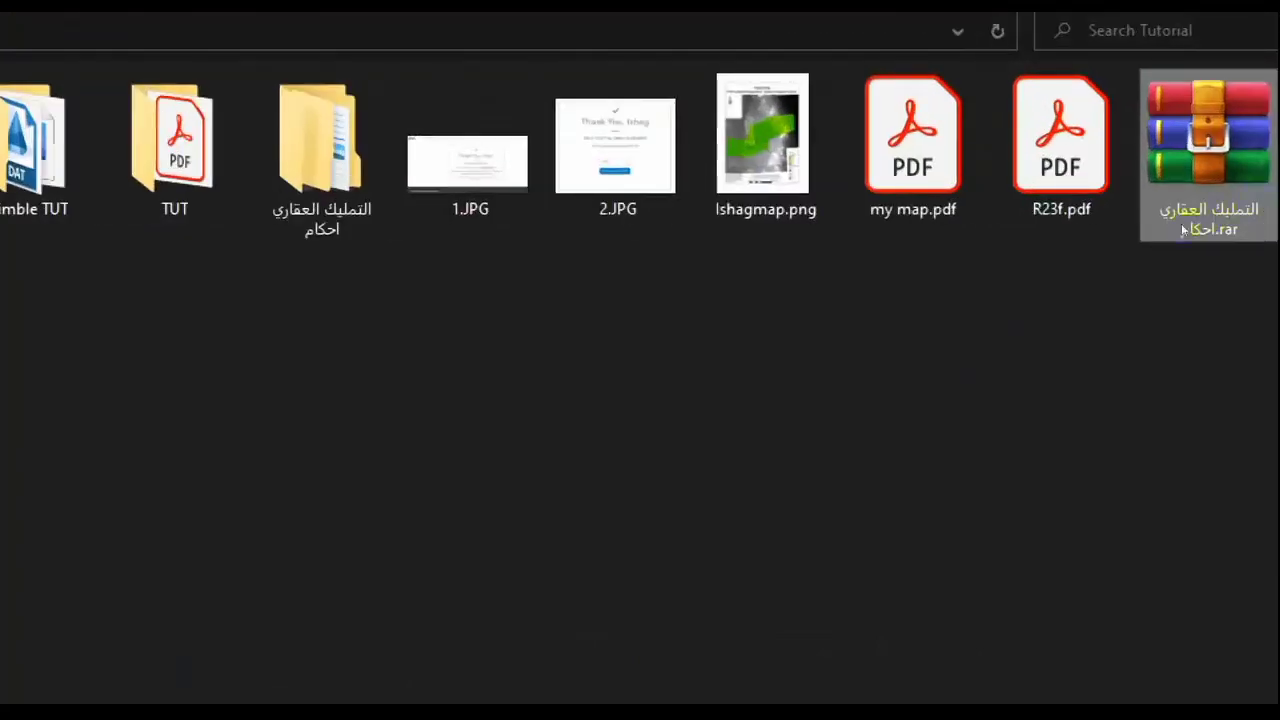
{"action": "left_click_drag", "start_coordinate": [1183, 230], "coordinate": [692, 197]}
{"action": "left_click_drag", "start_coordinate": [805, 195], "coordinate": [804, 195]}
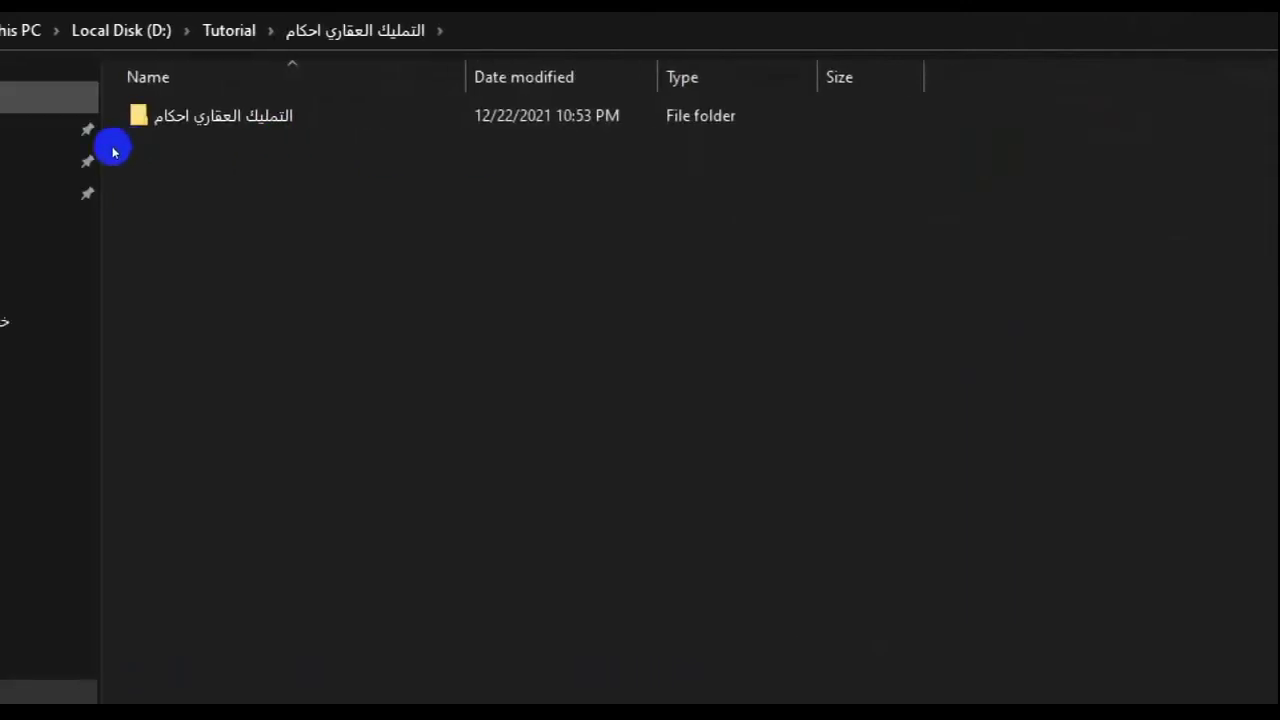
{"action": "double_click", "coordinate": [222, 162]}
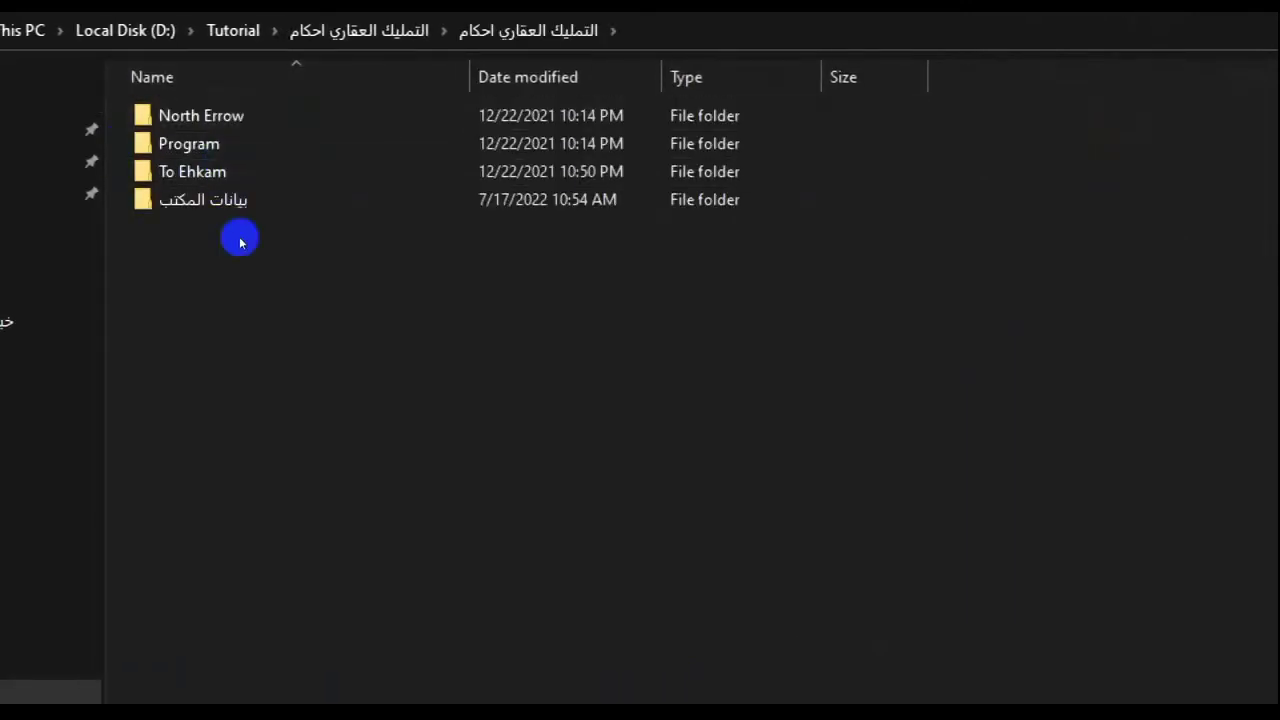
Step: Look at the images in the North Errow folder and return to its parent folder
{"action": "key", "text": "Up"}
{"action": "key", "text": "Up"}
{"action": "key", "text": "Return"}
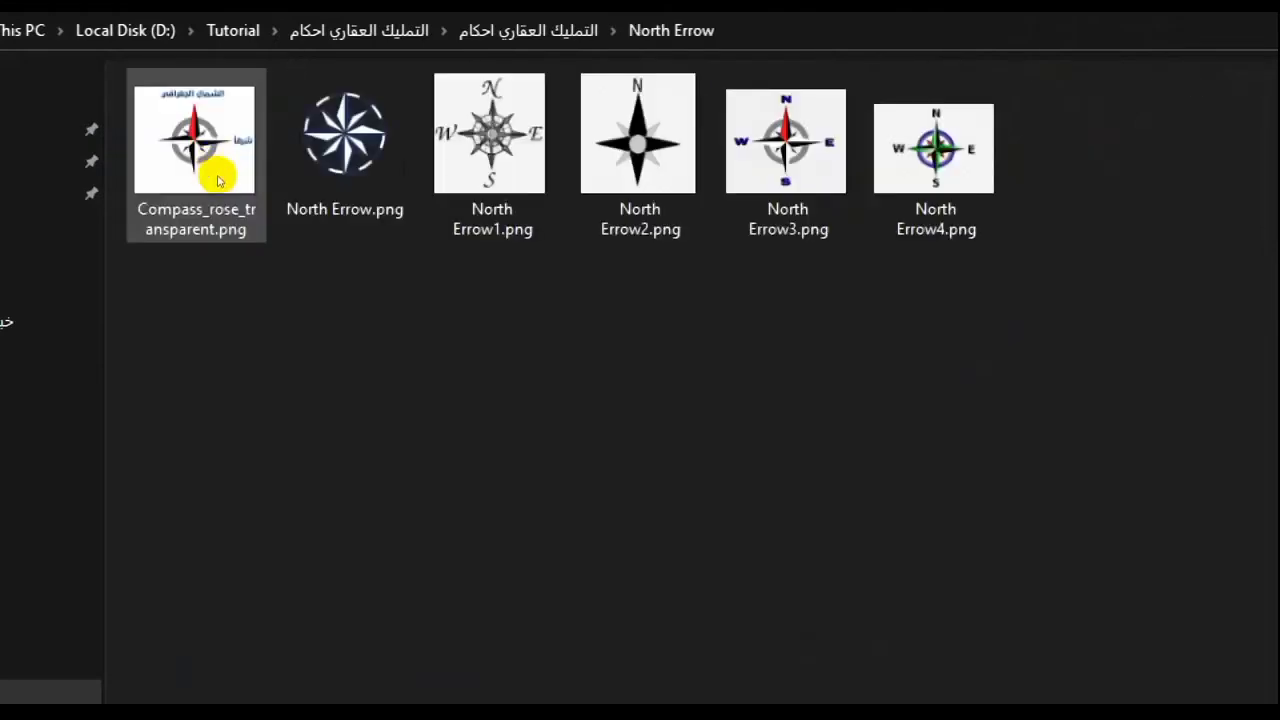
{"action": "key", "text": "End"}
{"action": "key", "text": "alt+Up"}
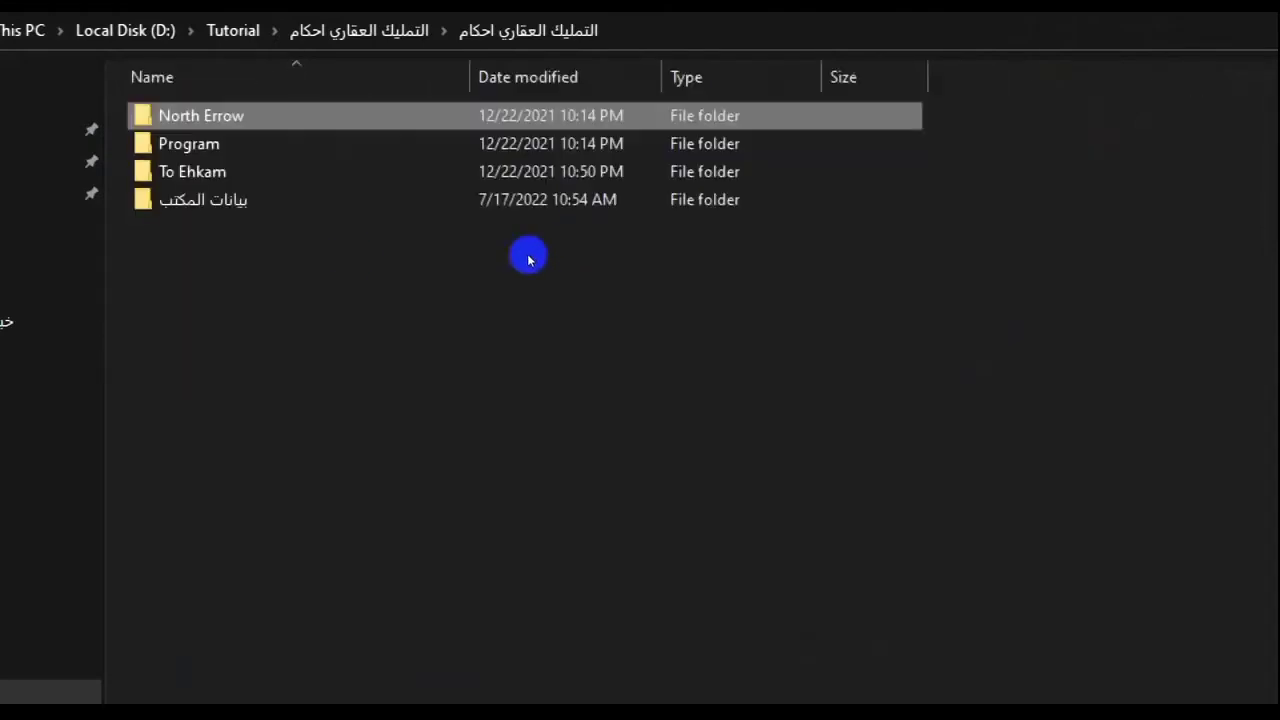
Step: Open the Program folder and select the Arabic and Kufi SHX Fonts.zip archive
{"action": "key", "text": "Down"}
{"action": "key", "text": "Return"}
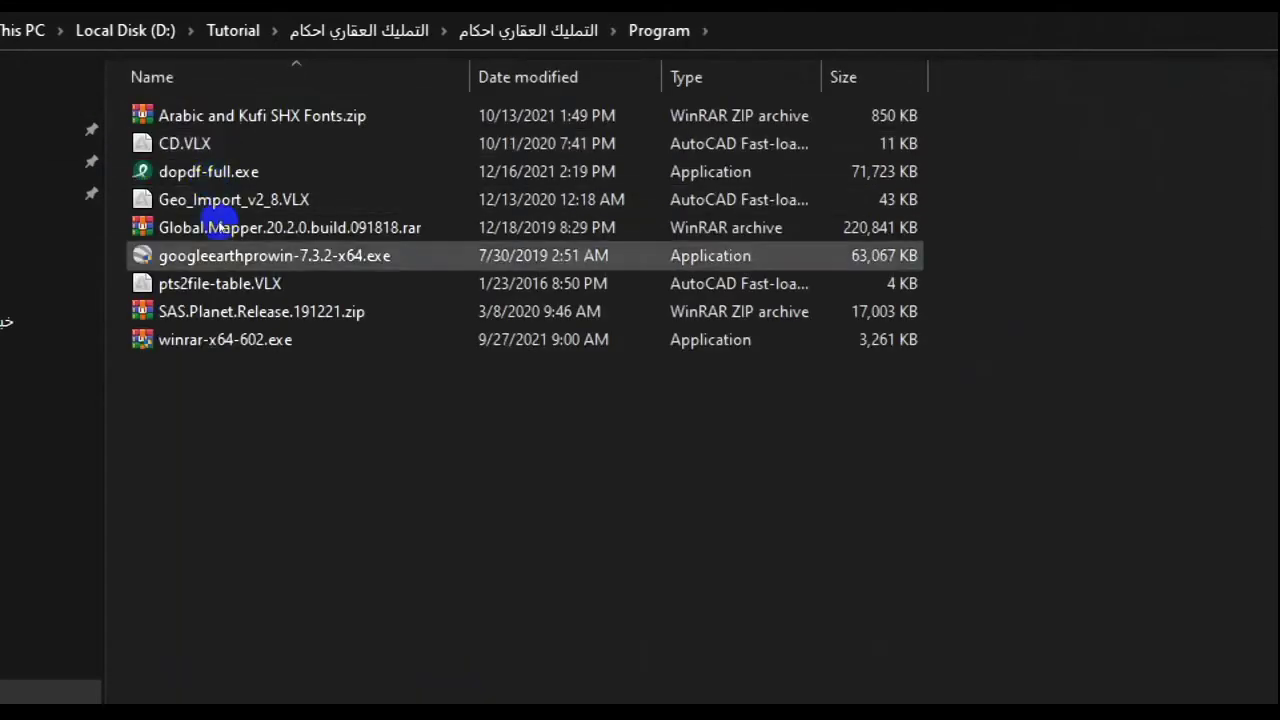
{"action": "key", "text": "Down"}
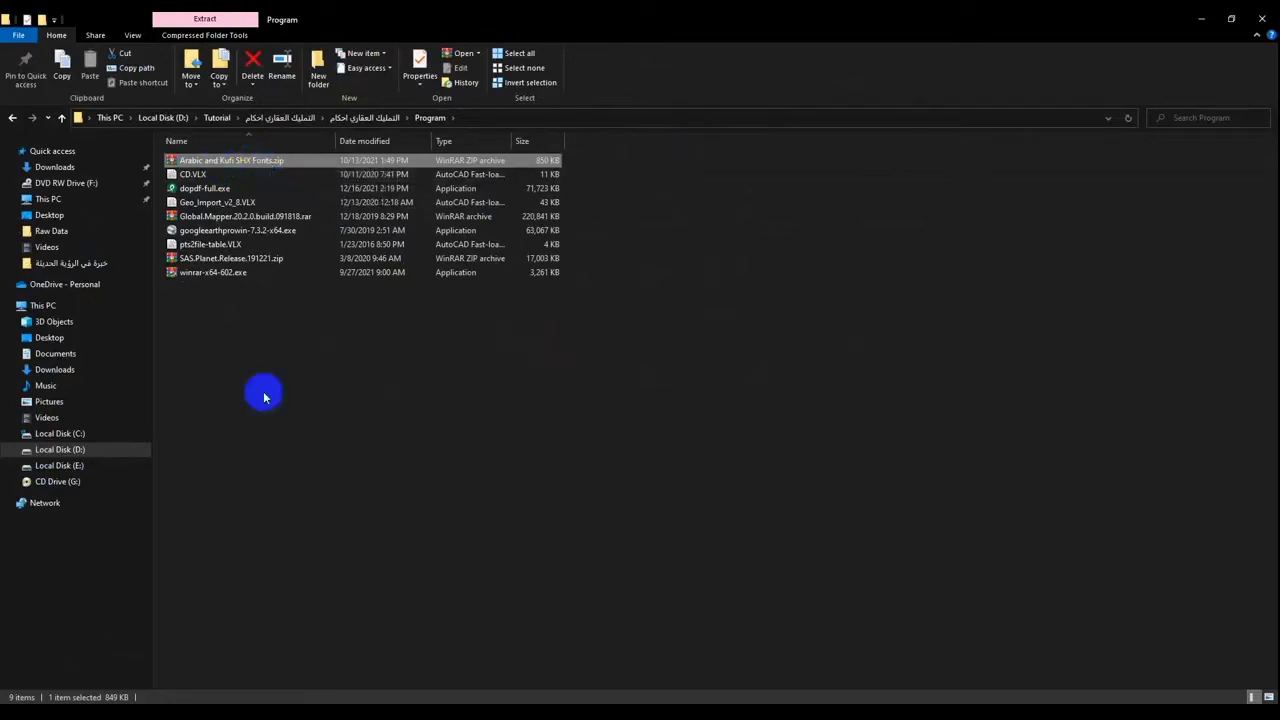
Step: Open the Fonts folder of AutoCAD 2019 under Program Files and Autodesk on drive C
{"action": "left_click", "coordinate": [60, 438]}
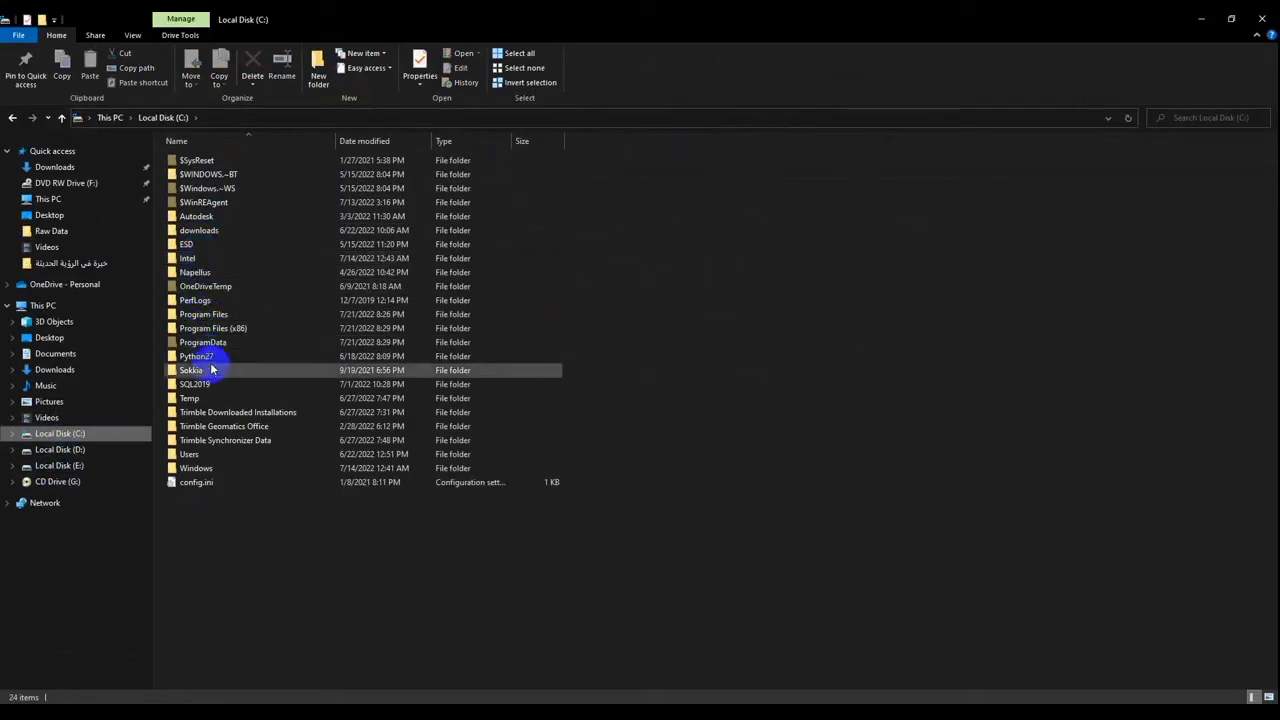
{"action": "double_click", "coordinate": [205, 316]}
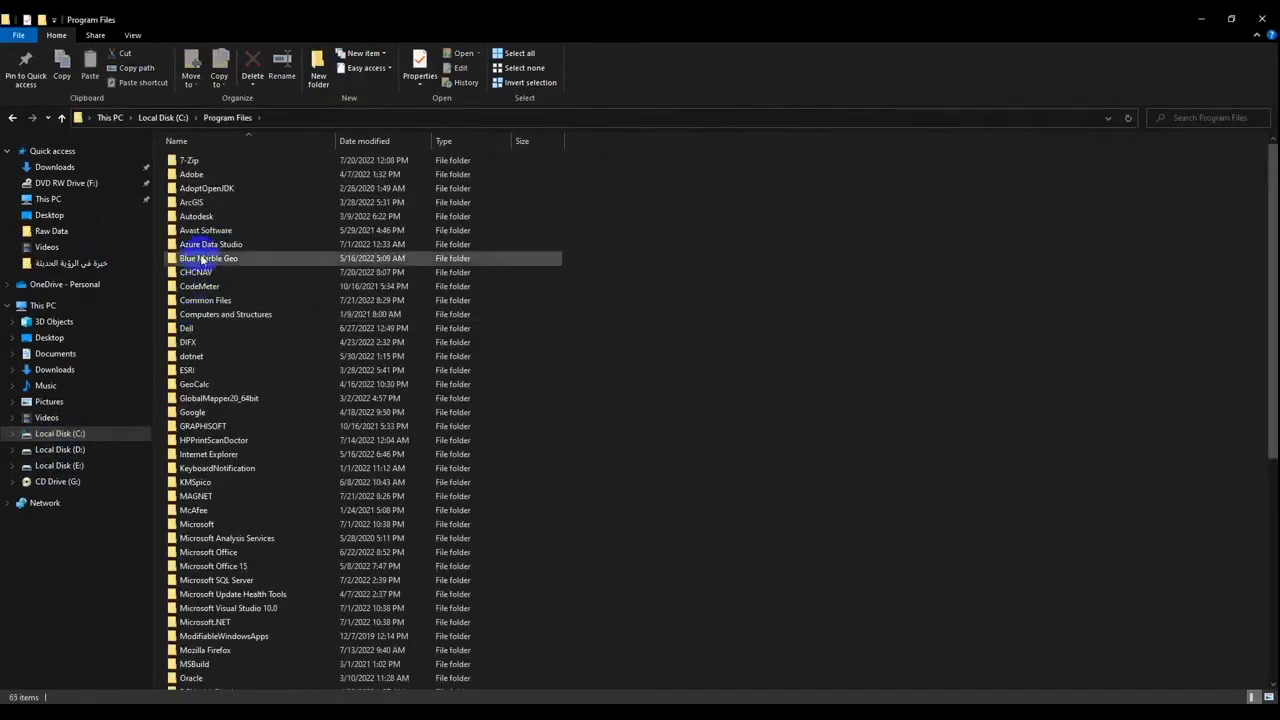
{"action": "double_click", "coordinate": [200, 216]}
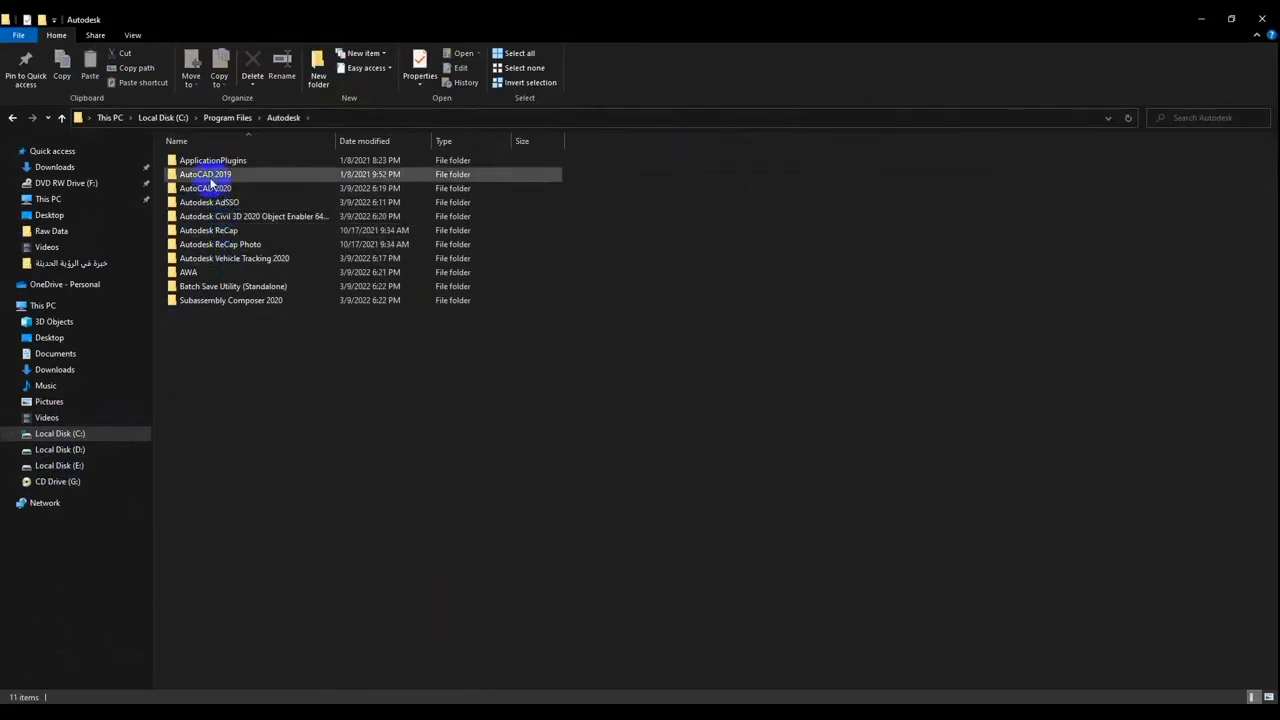
{"action": "double_click", "coordinate": [207, 176]}
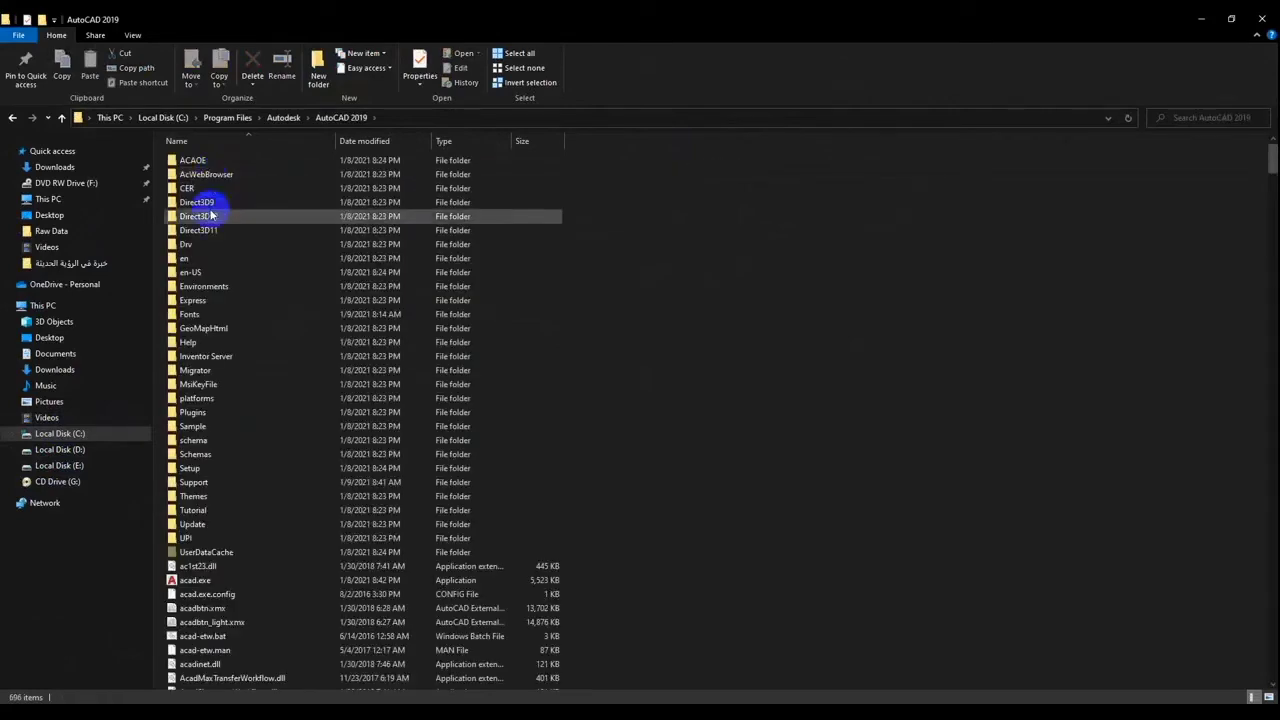
{"action": "left_click", "coordinate": [209, 315]}
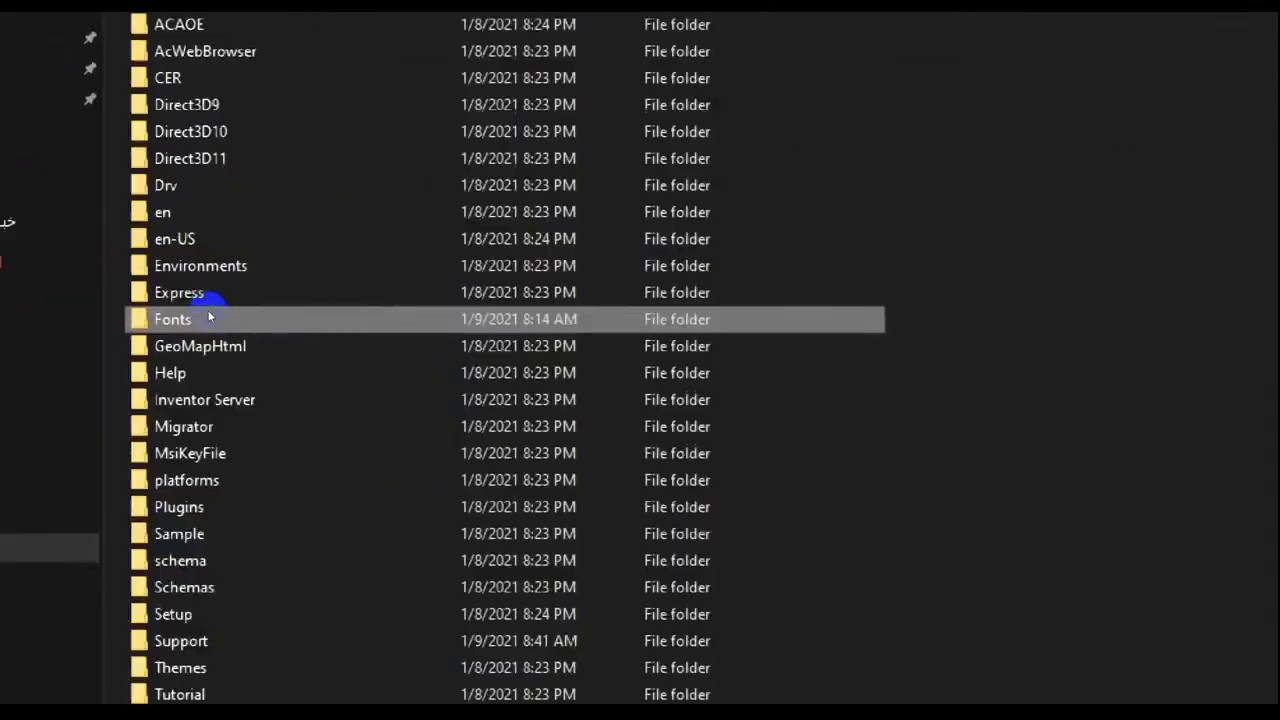
{"action": "double_click", "coordinate": [209, 316]}
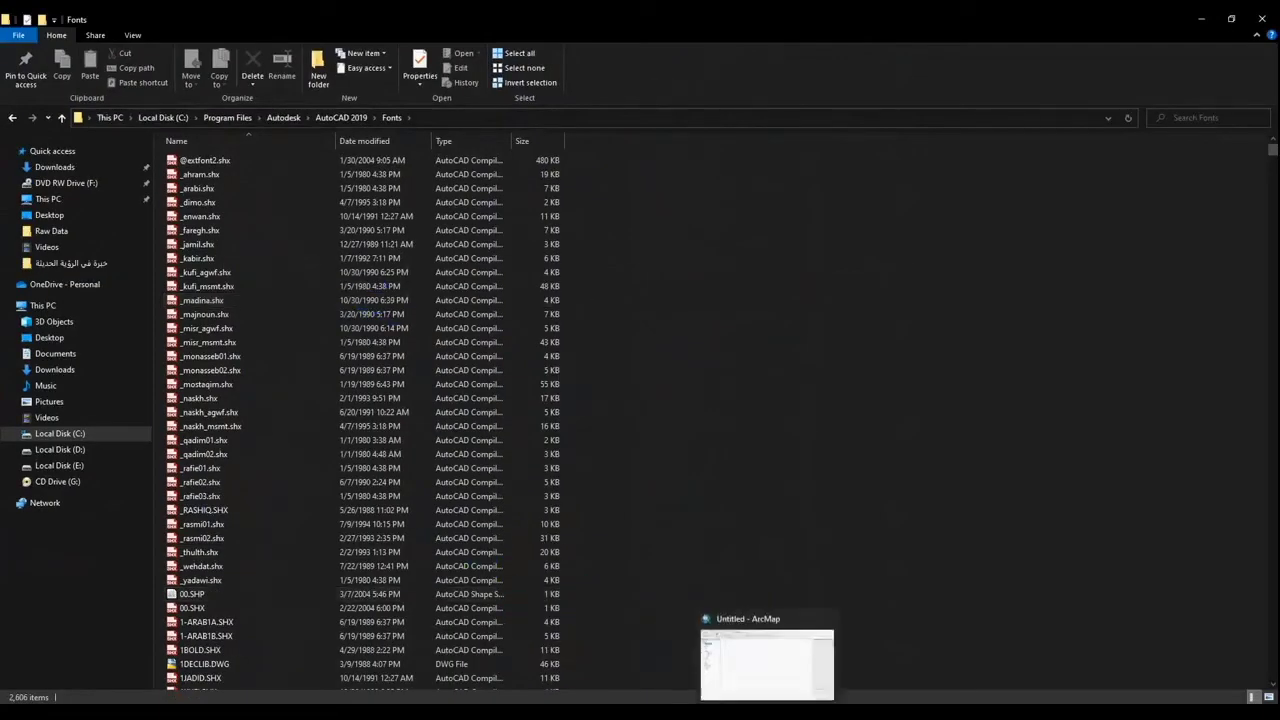
Step: Switch back to AutoCAD, select the 100 label above the plot outline to check its properties, and clear the selection
{"action": "left_click", "coordinate": [731, 710]}
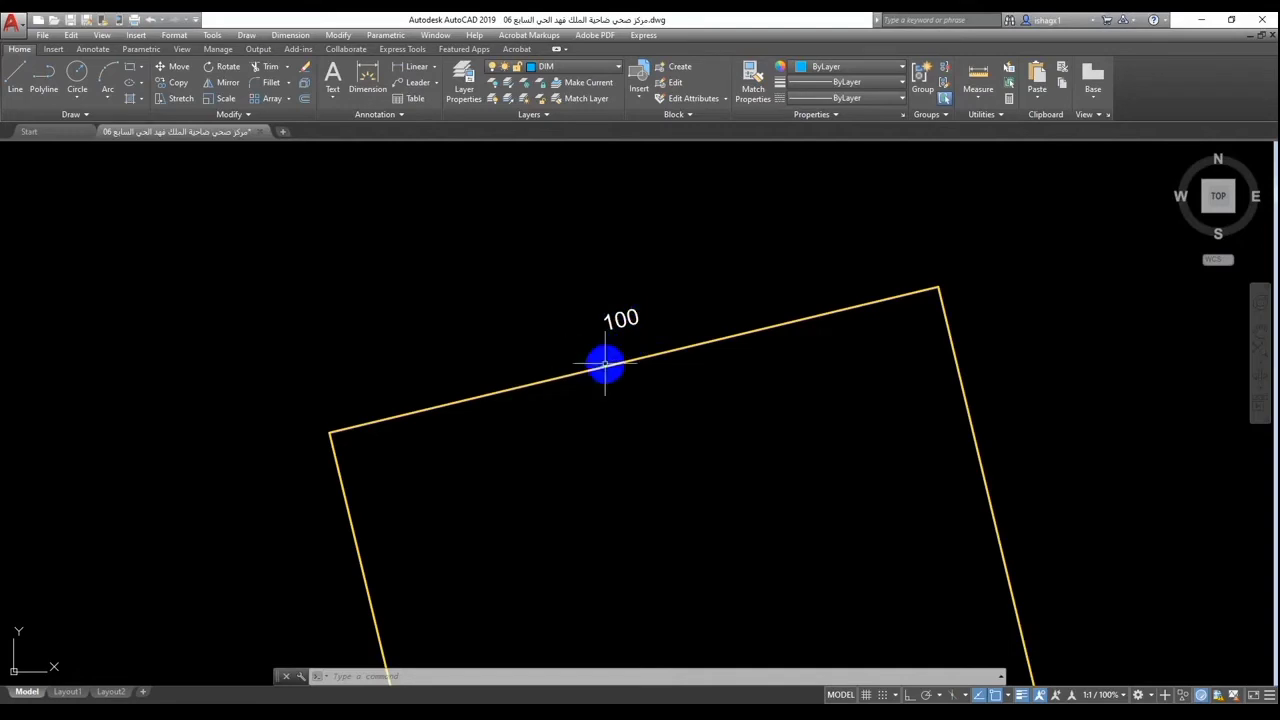
{"action": "scroll", "coordinate": [625, 320], "scroll_direction": "up", "scroll_amount": 3}
{"action": "scroll", "coordinate": [623, 320], "scroll_direction": "down", "scroll_amount": 5}
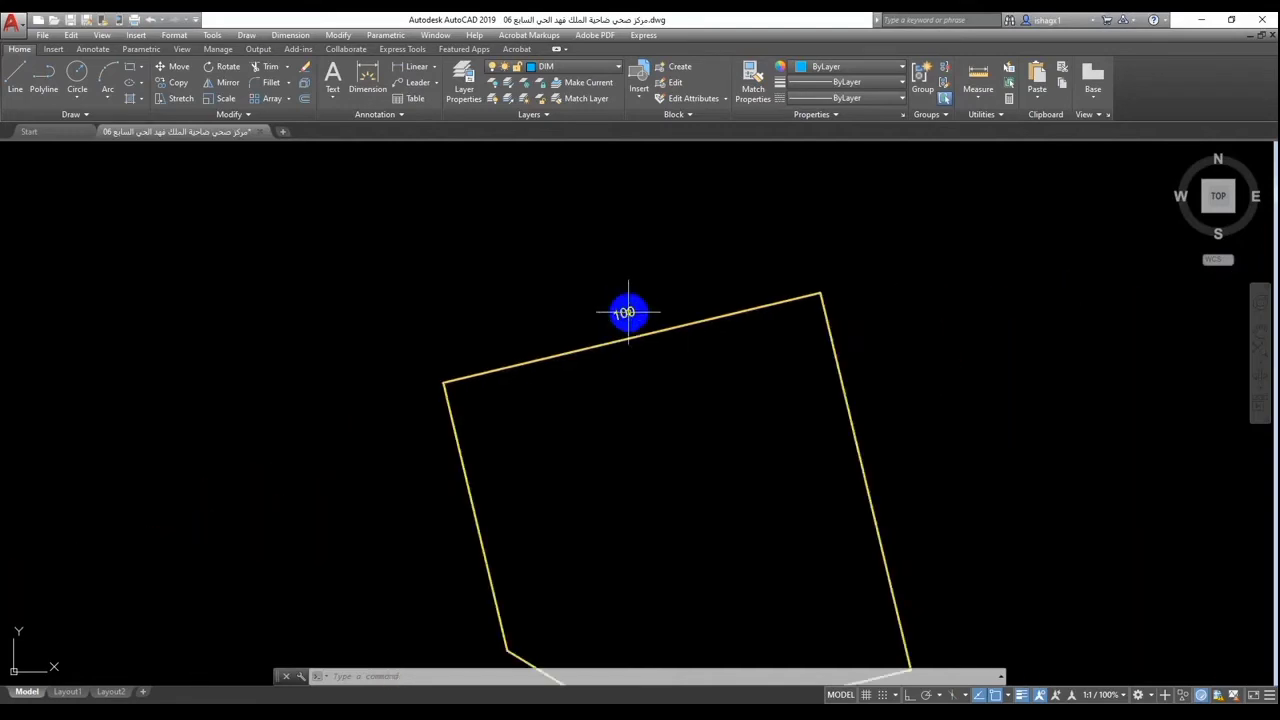
{"action": "left_click", "coordinate": [626, 313]}
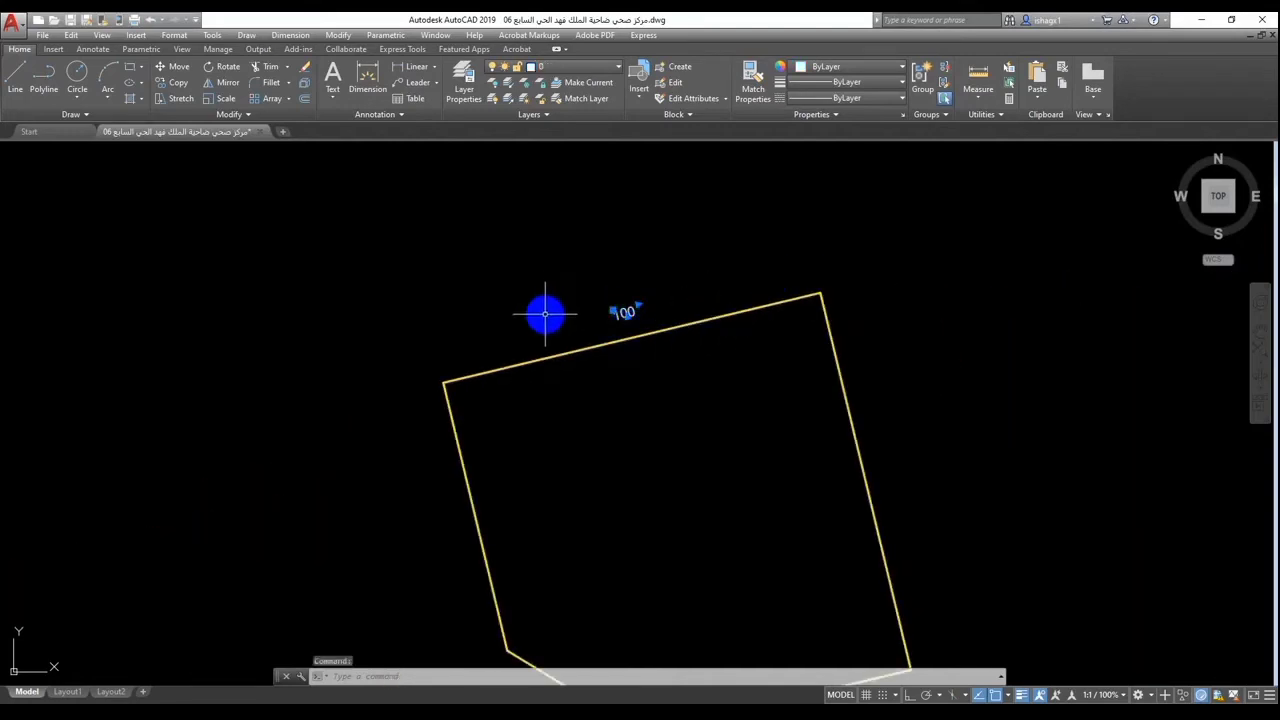
{"action": "key", "text": "Escape"}
{"action": "scroll", "coordinate": [649, 305], "scroll_direction": "up", "scroll_amount": 2}
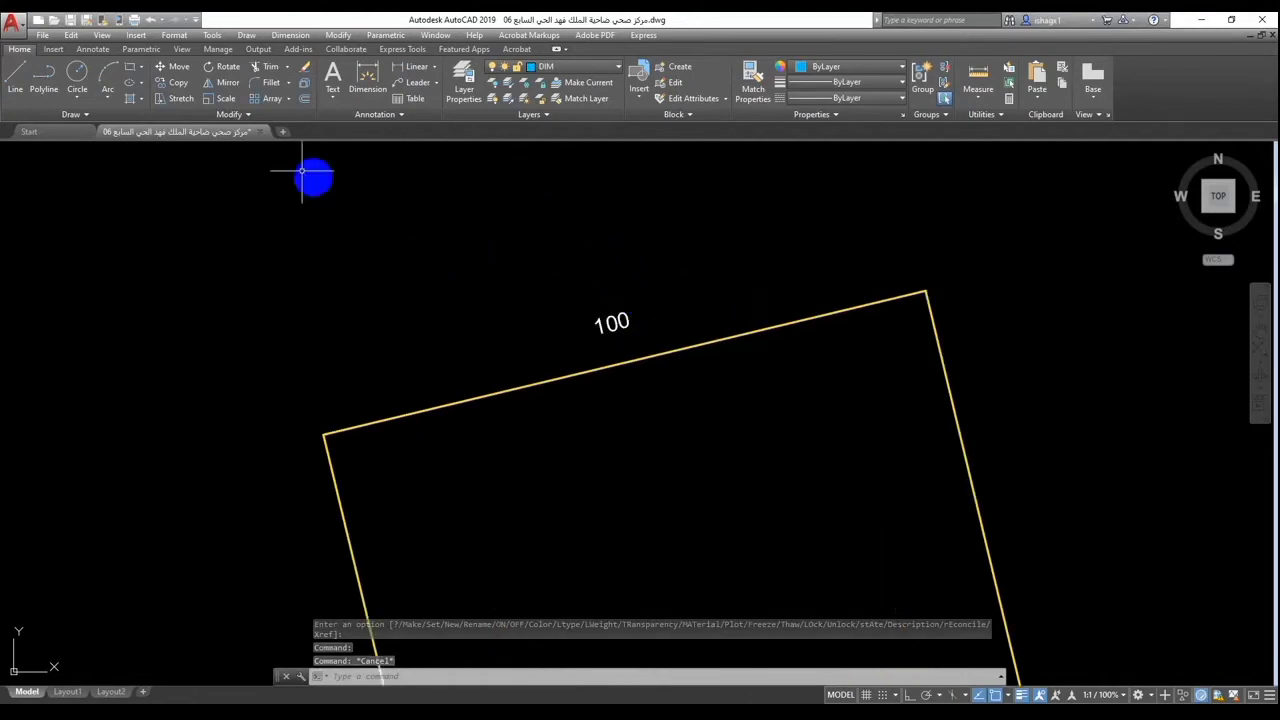
Step: Open the Dimension Style Manager and preview the ISO-25 and Standard dimension styles
{"action": "left_click", "coordinate": [92, 49]}
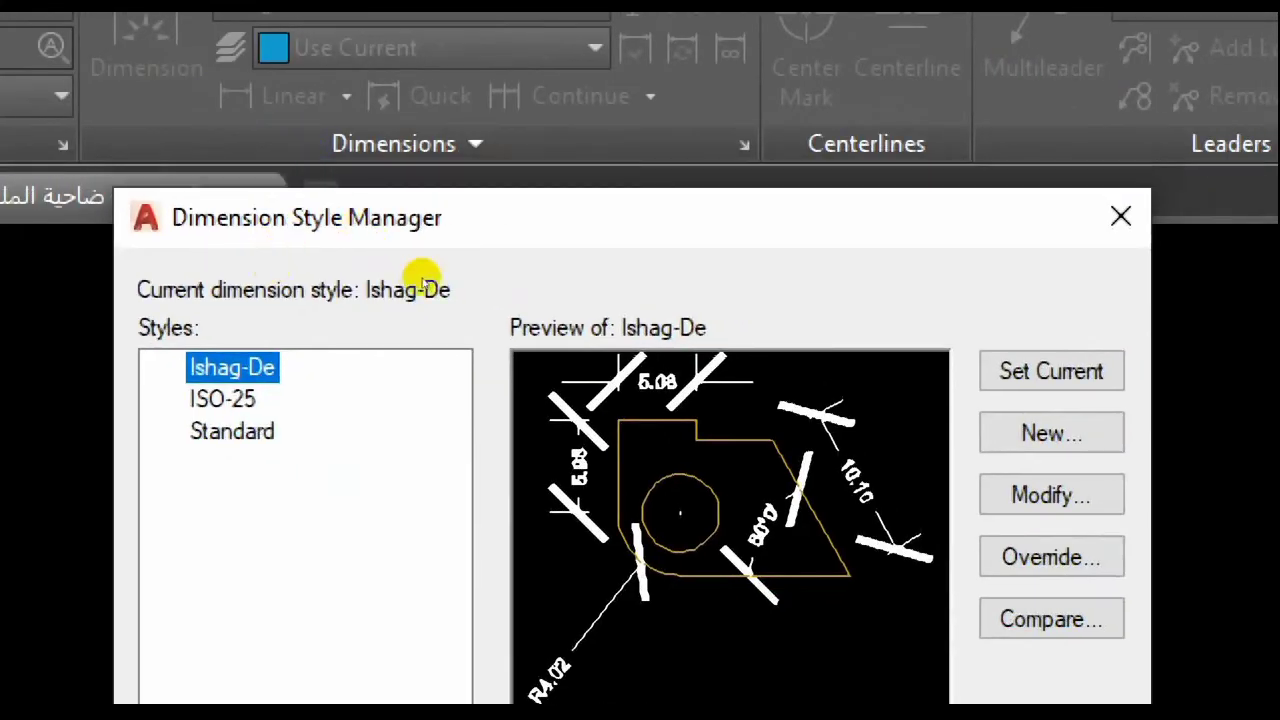
{"action": "key", "text": "Down"}
{"action": "key", "text": "Down"}
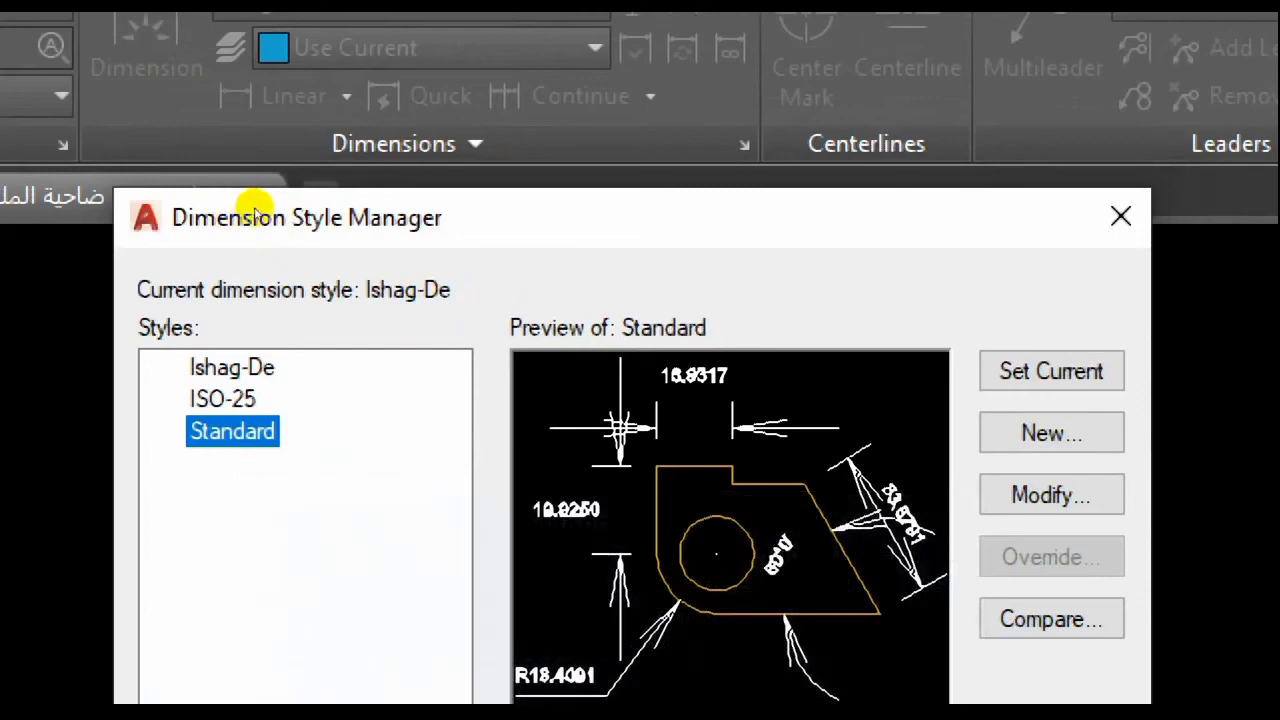
Step: Try to delete the current dimension style and check its available options again
{"action": "key", "text": "Up"}
{"action": "key", "text": "Up"}
{"action": "key", "text": "shift+F10"}
{"action": "key", "text": "Up"}
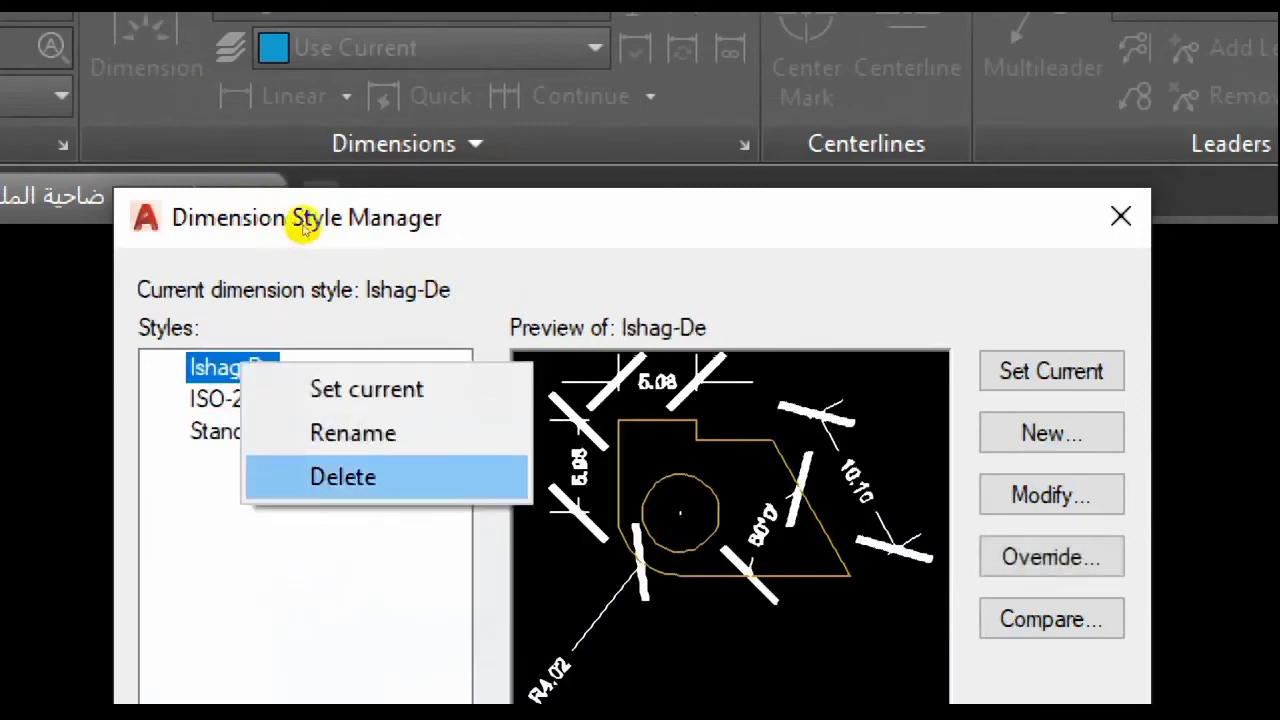
{"action": "key", "text": "Up"}
{"action": "key", "text": "Down"}
{"action": "key", "text": "Return"}
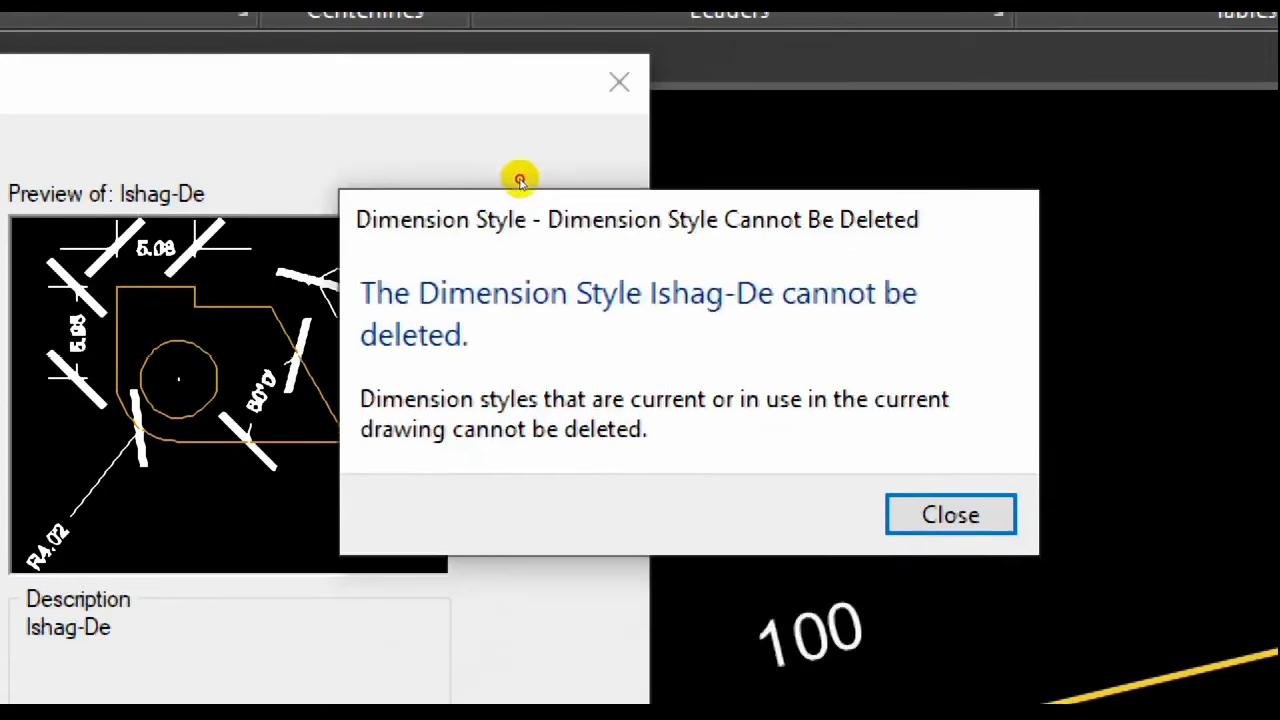
{"action": "key", "text": "Return"}
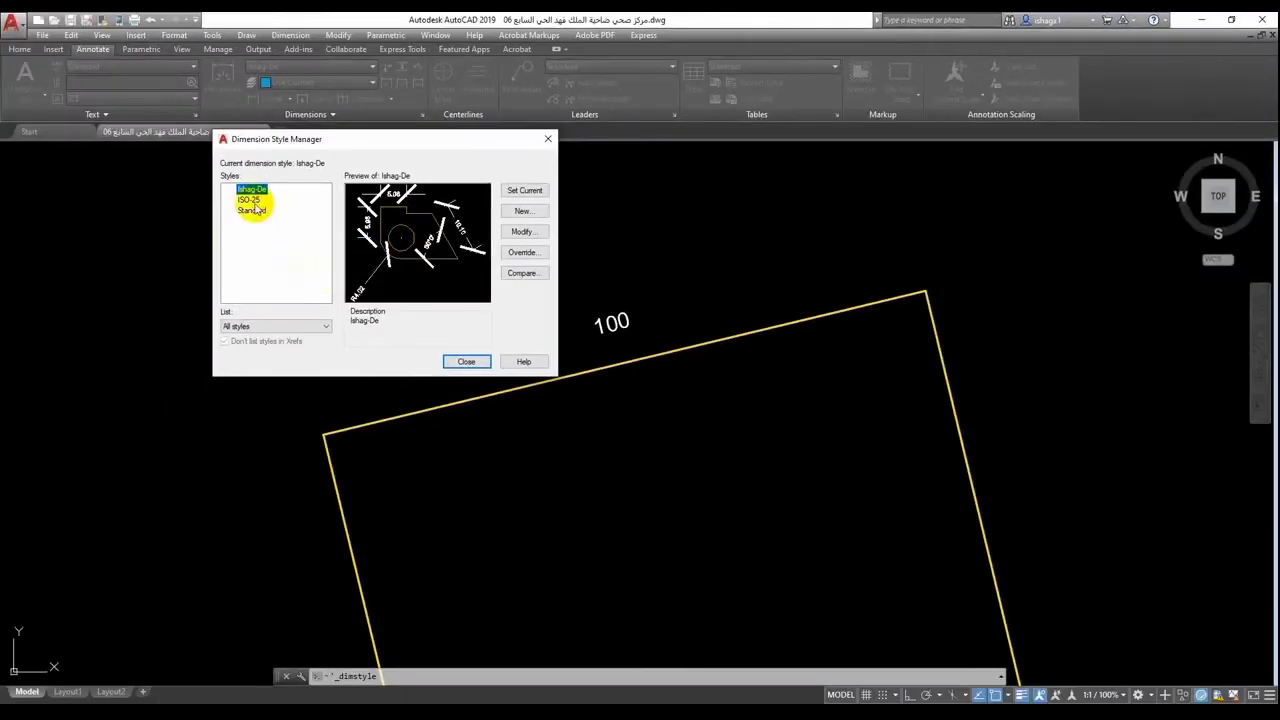
{"action": "right_click", "coordinate": [251, 193]}
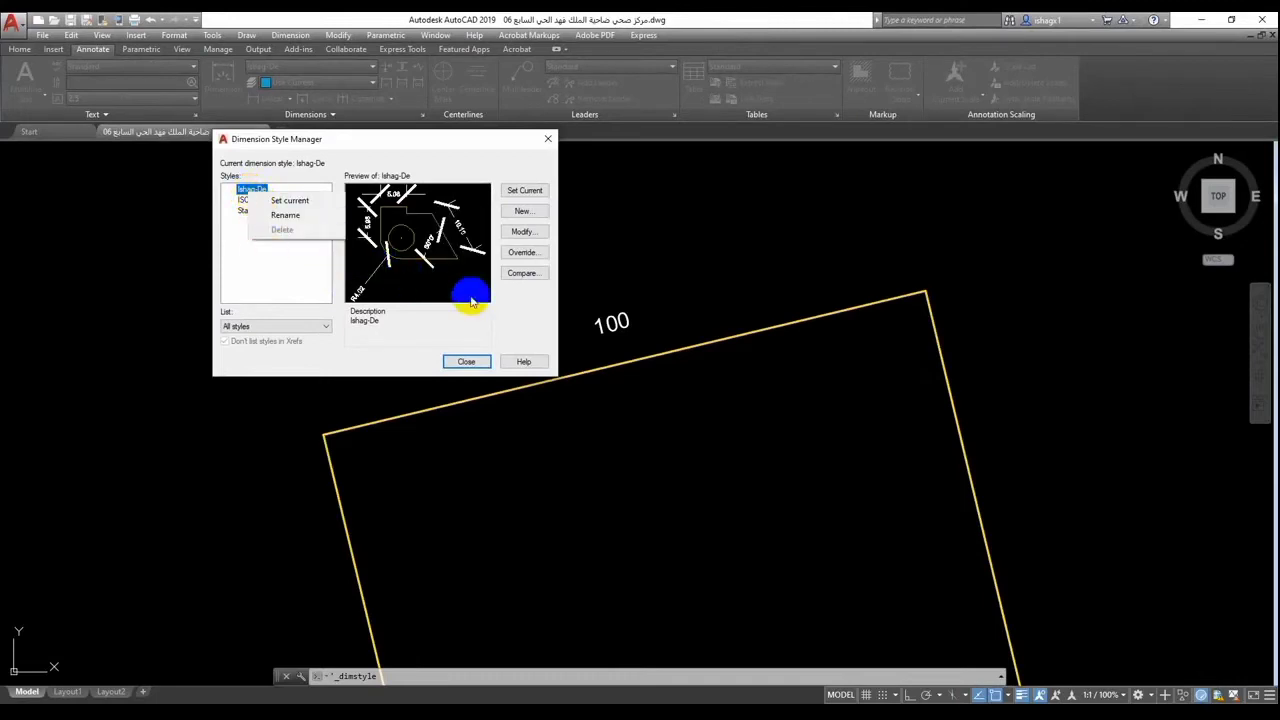
Step: Dismiss the current style's options, preview the Standard dimension style, and close the Dimension Style Manager
{"action": "left_click", "coordinate": [514, 309]}
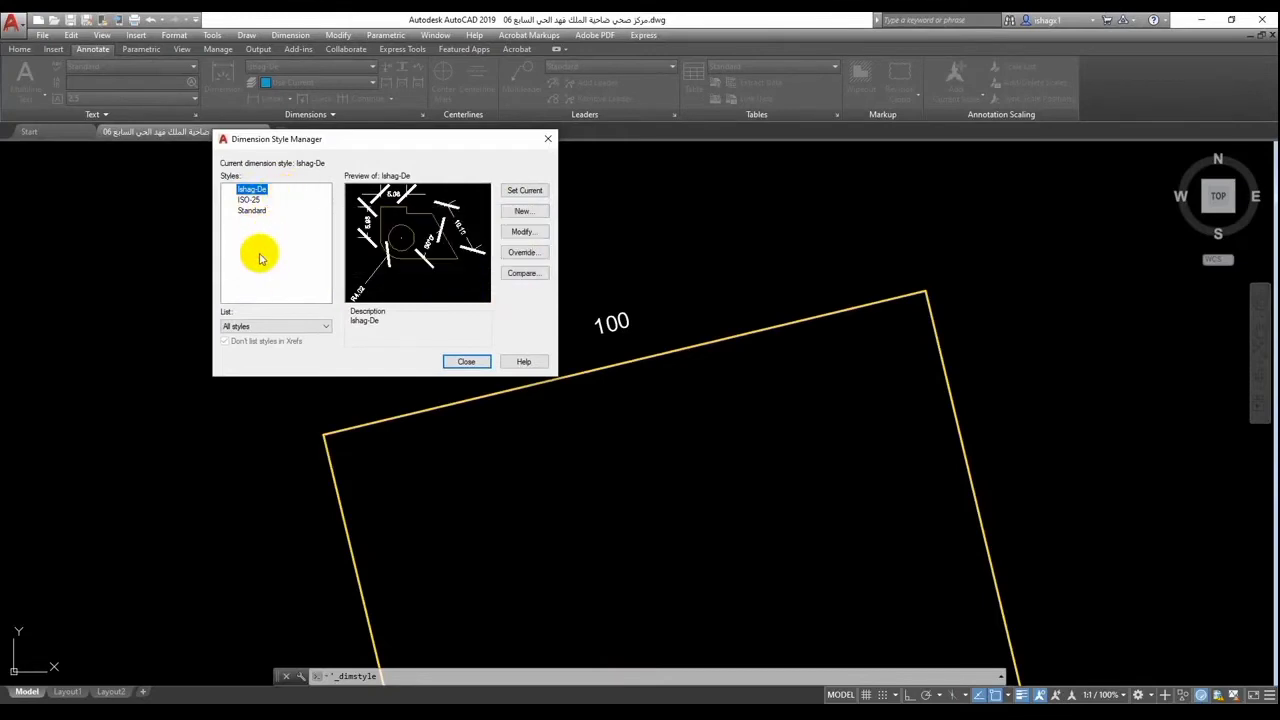
{"action": "left_click", "coordinate": [254, 214]}
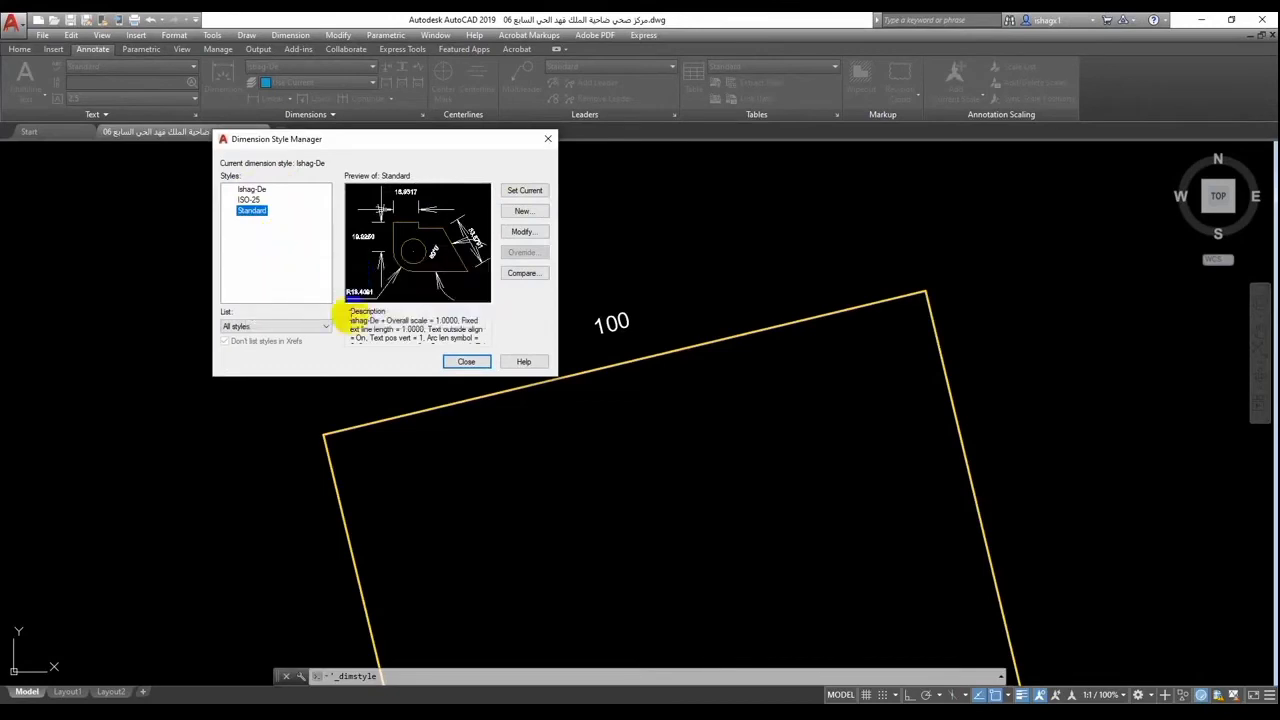
{"action": "left_click", "coordinate": [467, 362]}
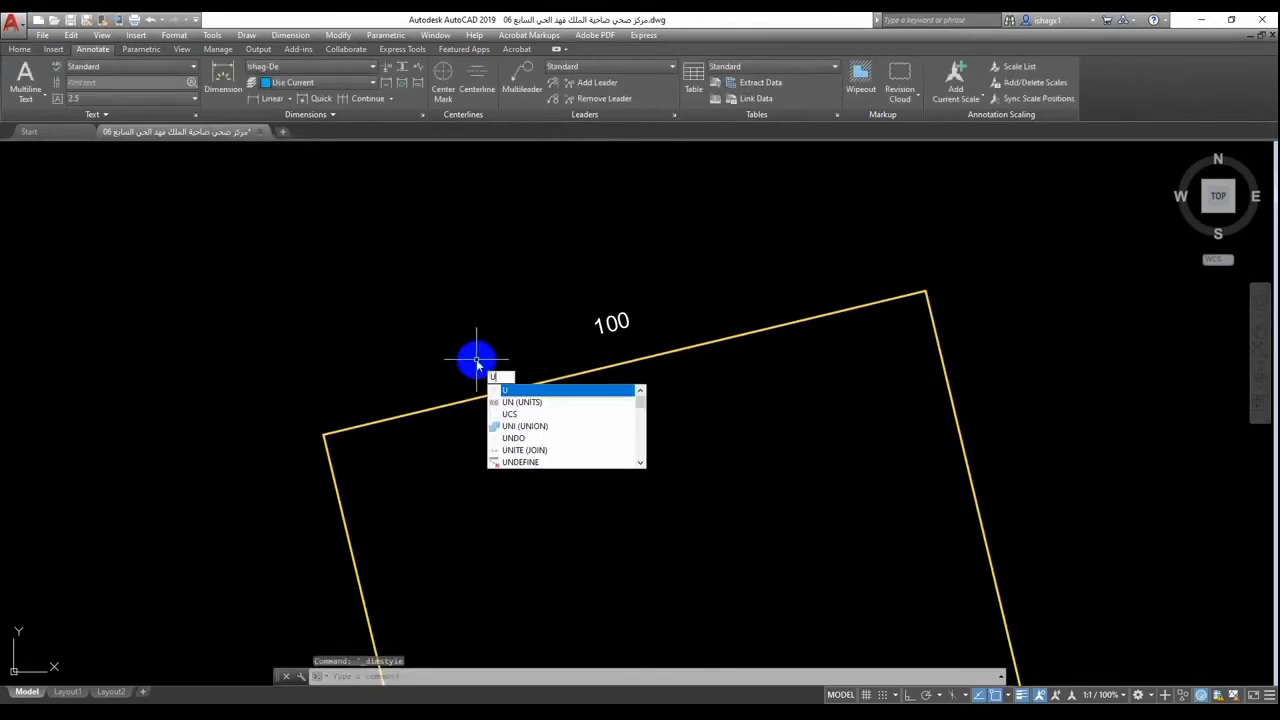
Step: Set the drawing units' length precision to 0.00, keeping decimal lengths and metres as the insertion scale
{"action": "key", "text": "Return"}
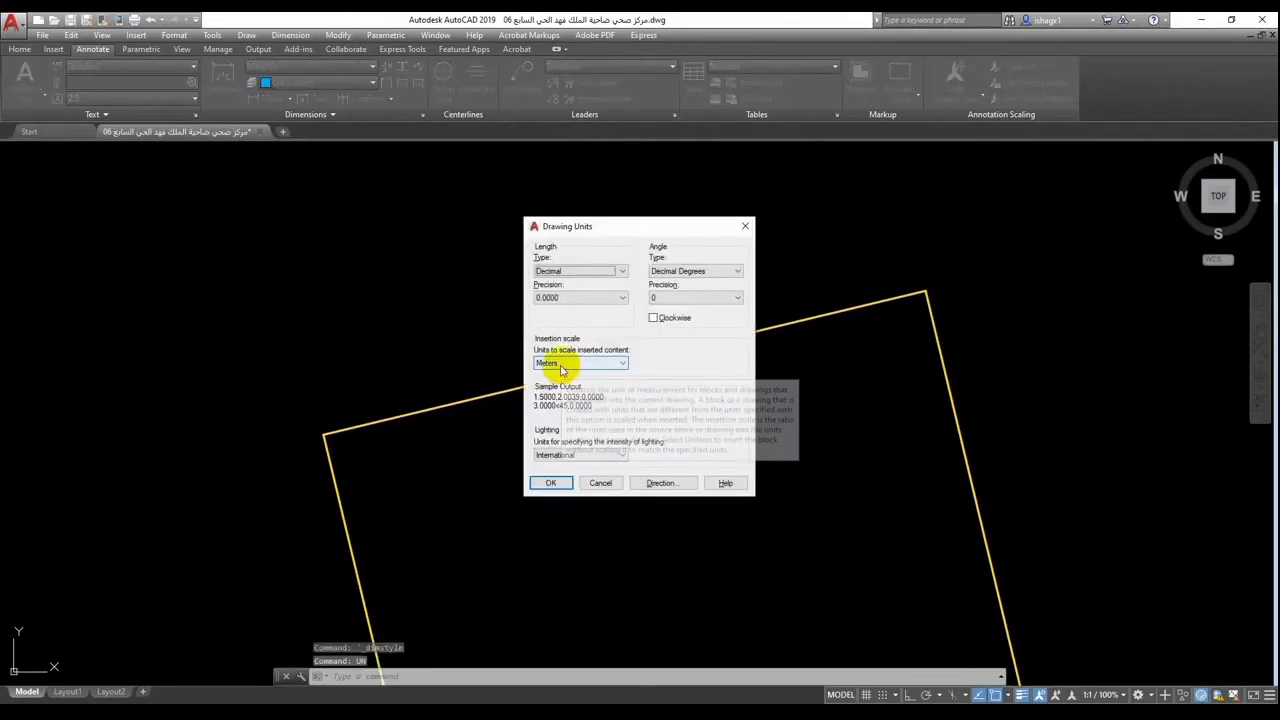
{"action": "left_click", "coordinate": [565, 305]}
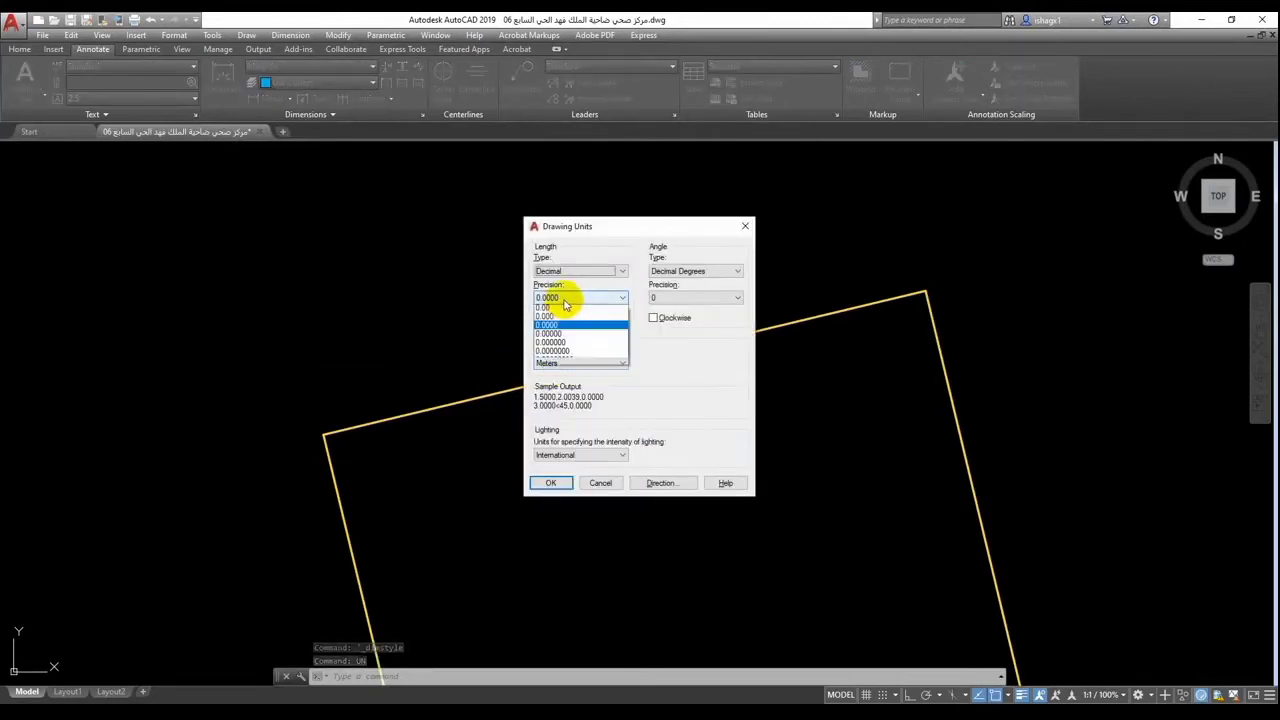
{"action": "left_click", "coordinate": [562, 328]}
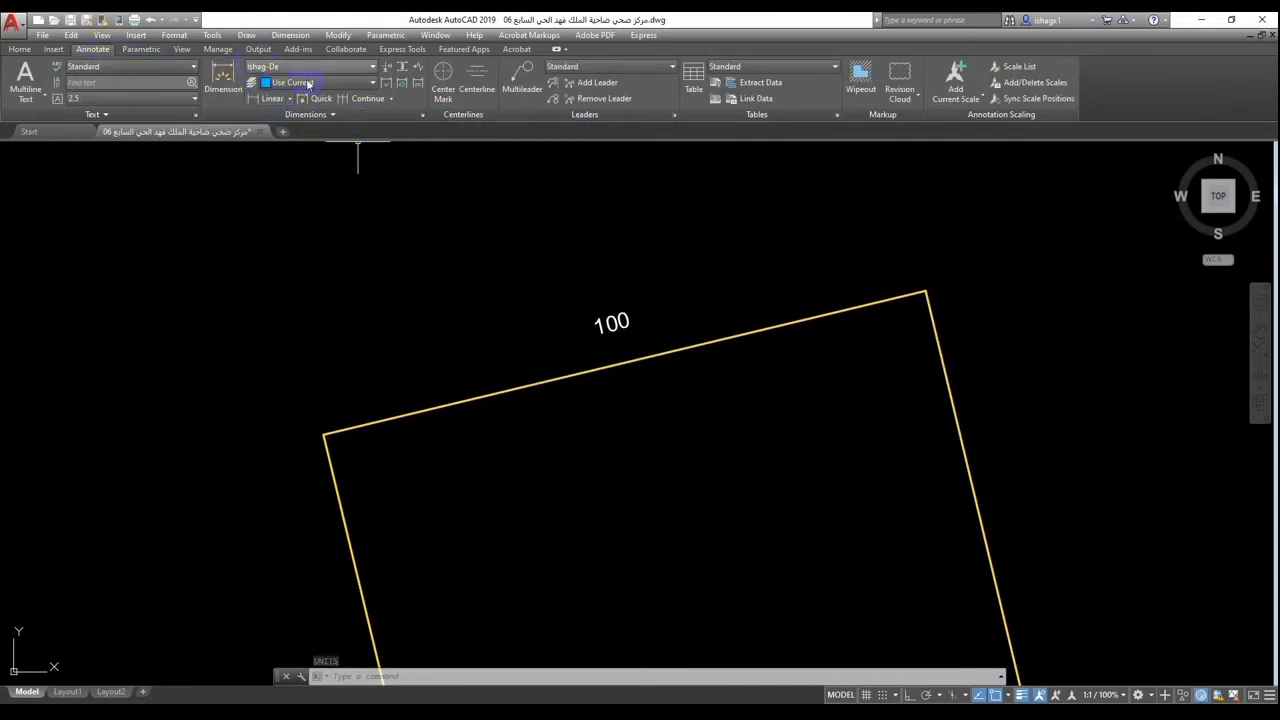
Step: Create a new dimension style named "Arbic Dim" based on Standard, for all dimensions, and continue to its settings
{"action": "left_click", "coordinate": [421, 117]}
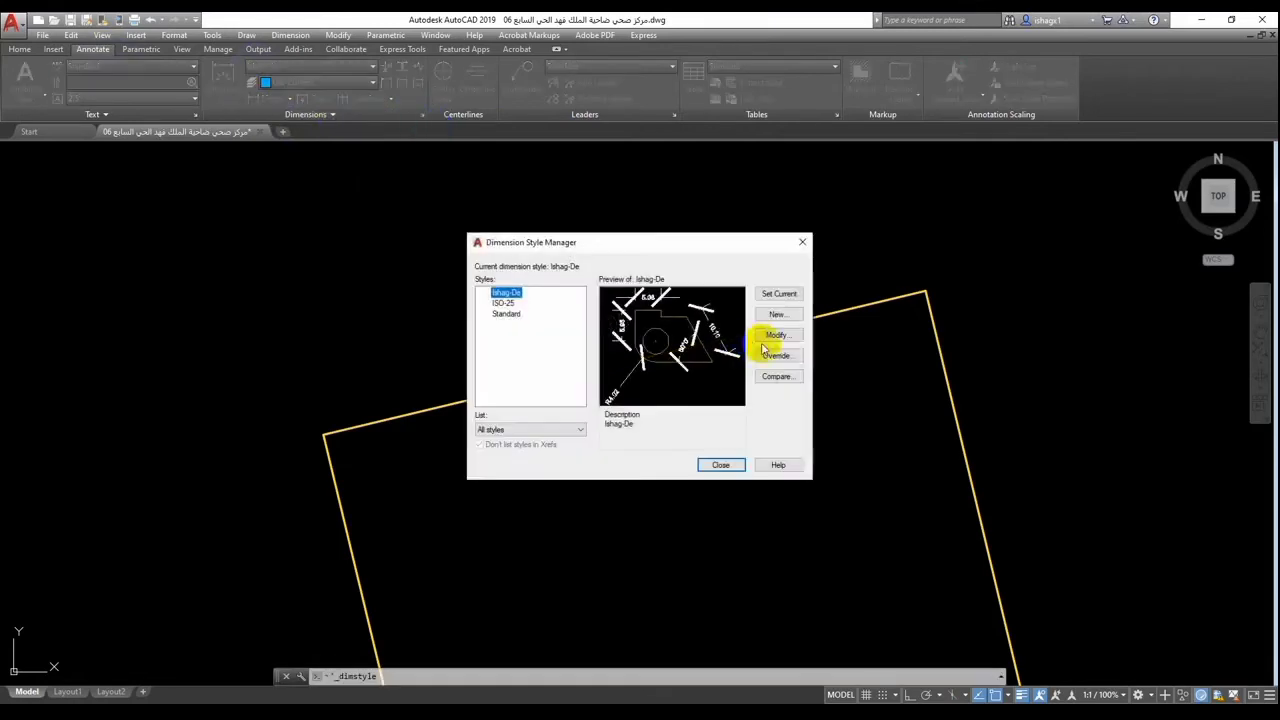
{"action": "left_click", "coordinate": [505, 314]}
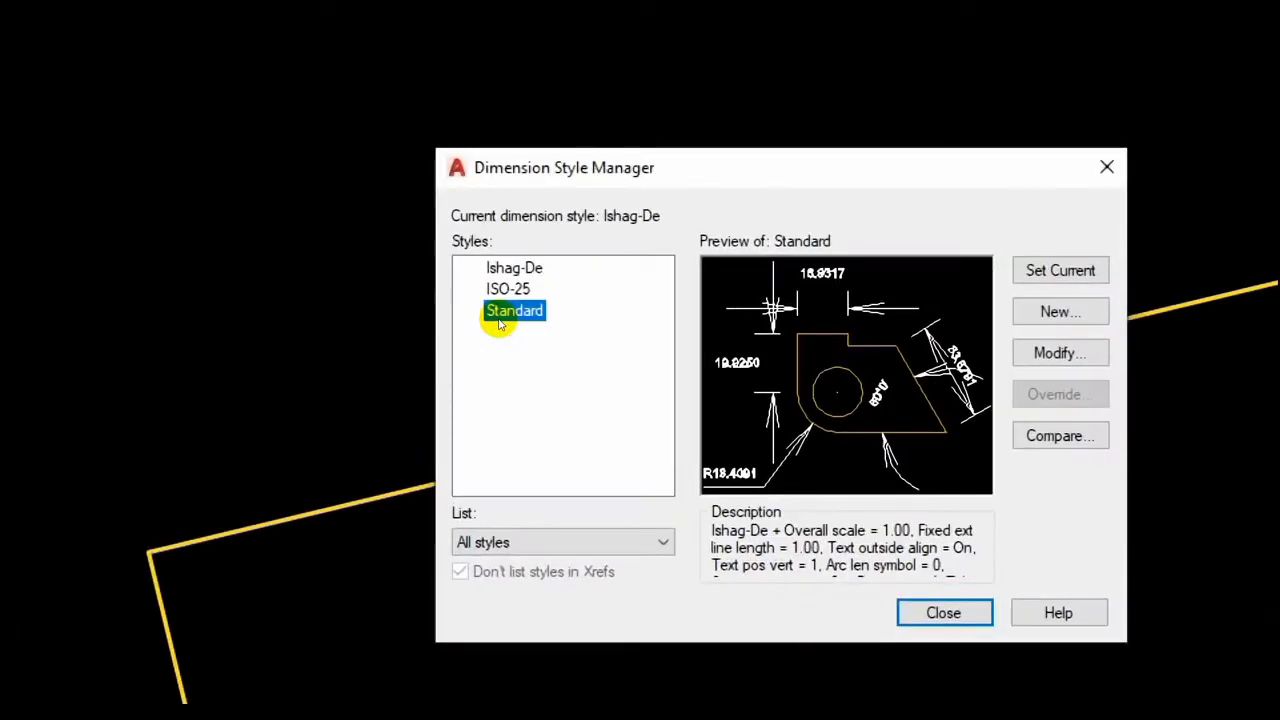
{"action": "left_click", "coordinate": [782, 316]}
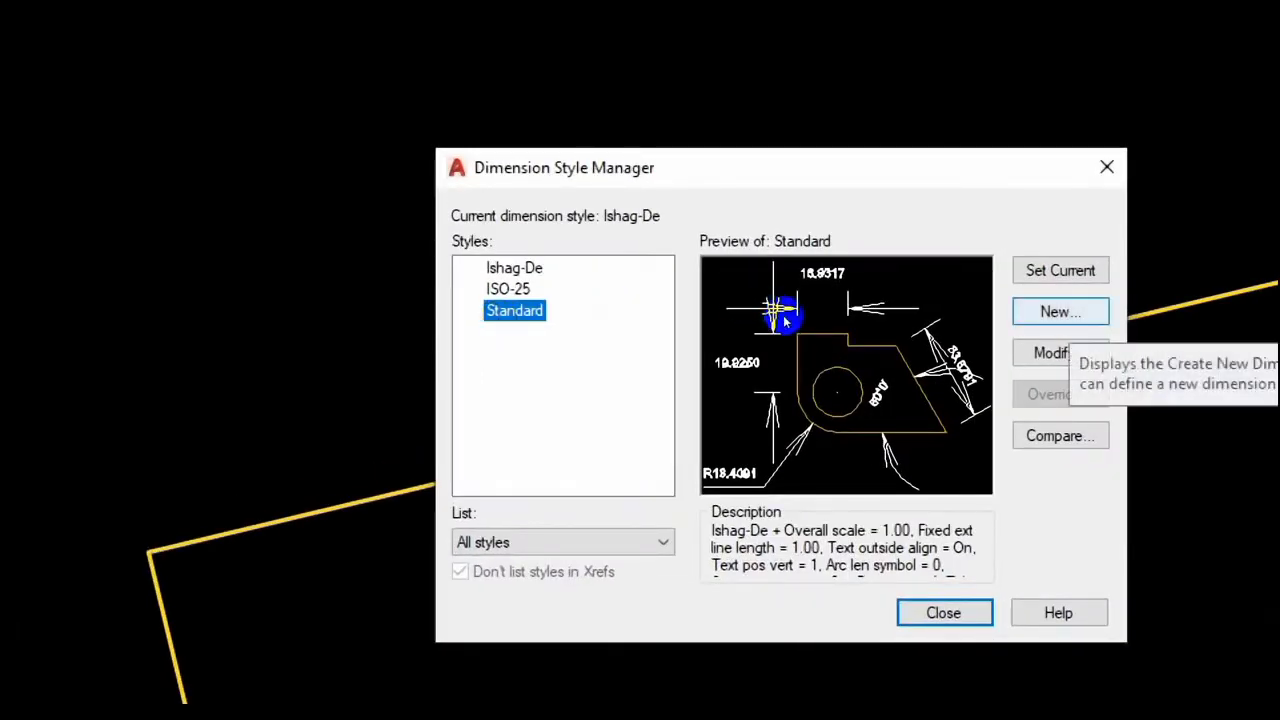
{"action": "left_click", "coordinate": [783, 315]}
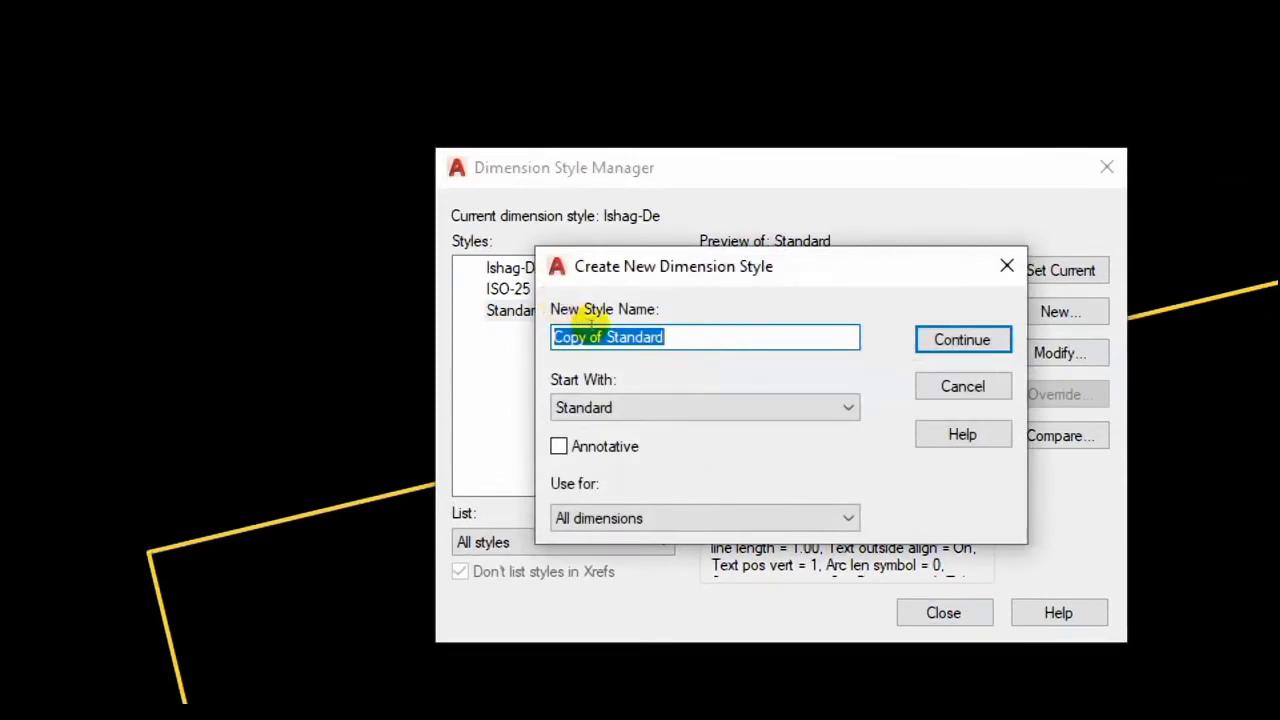
{"action": "type", "text": "a"}
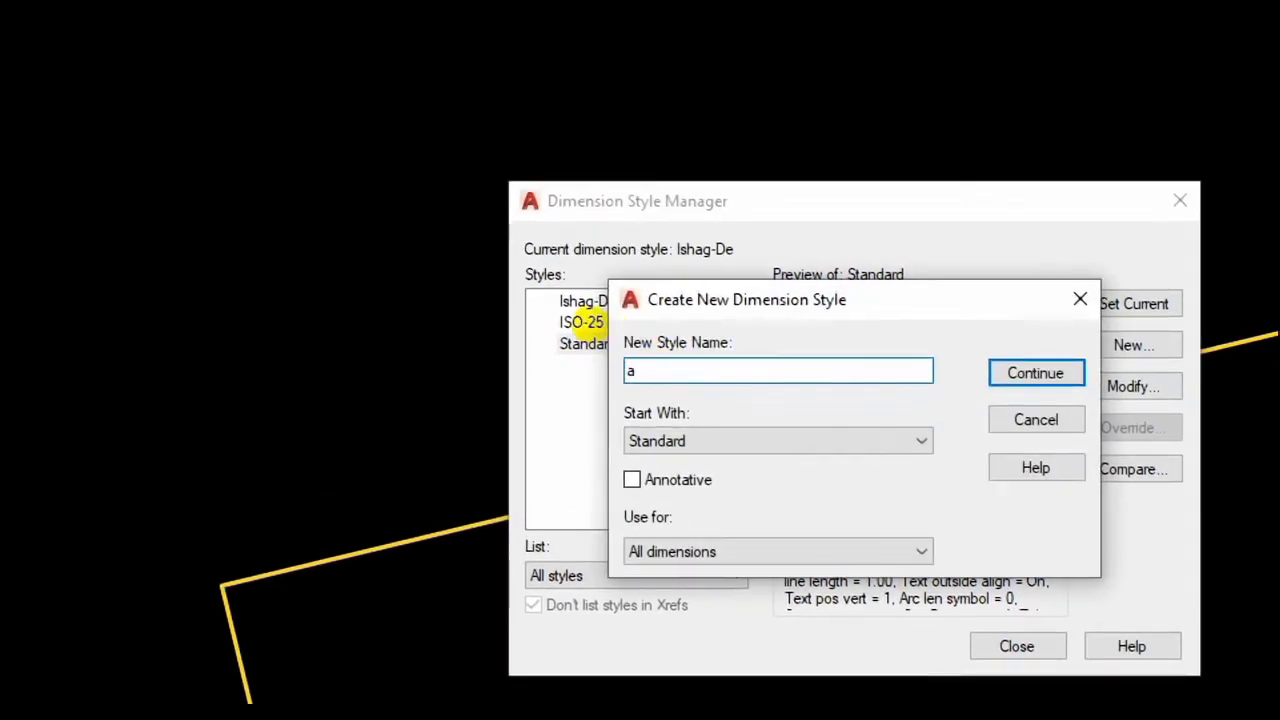
{"action": "type", "text": "A"}
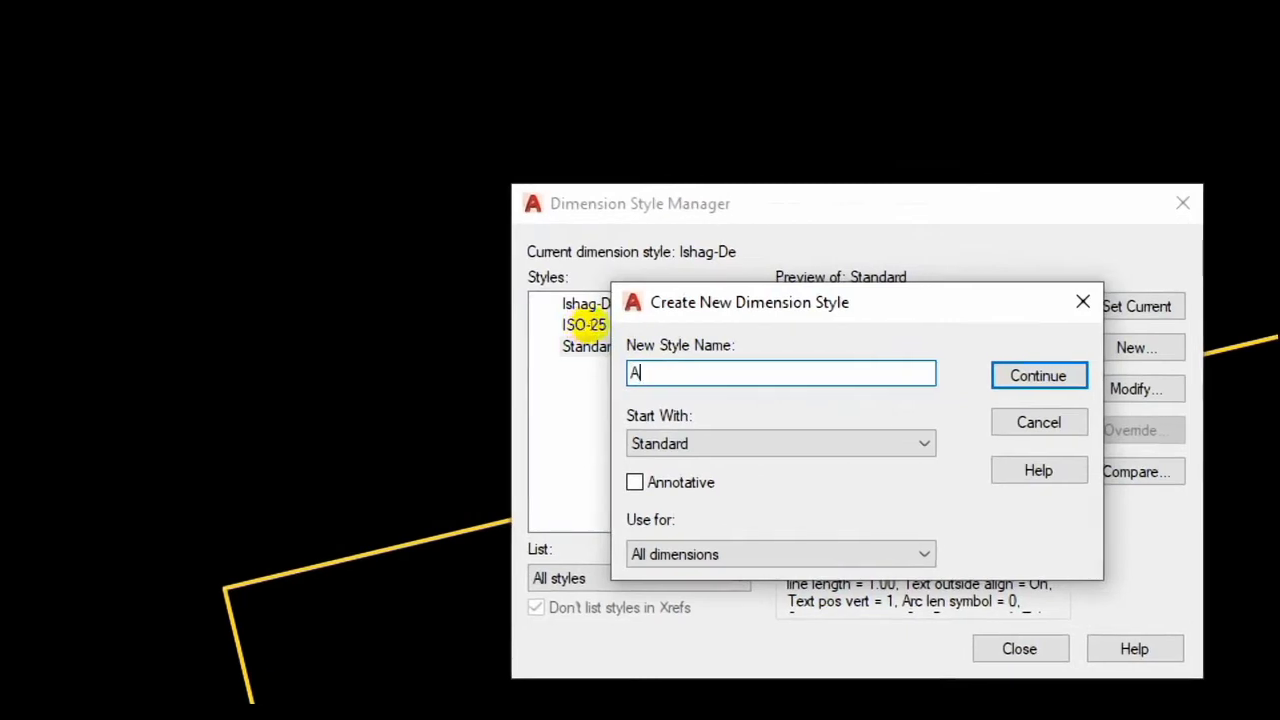
{"action": "type", "text": "rbic "}
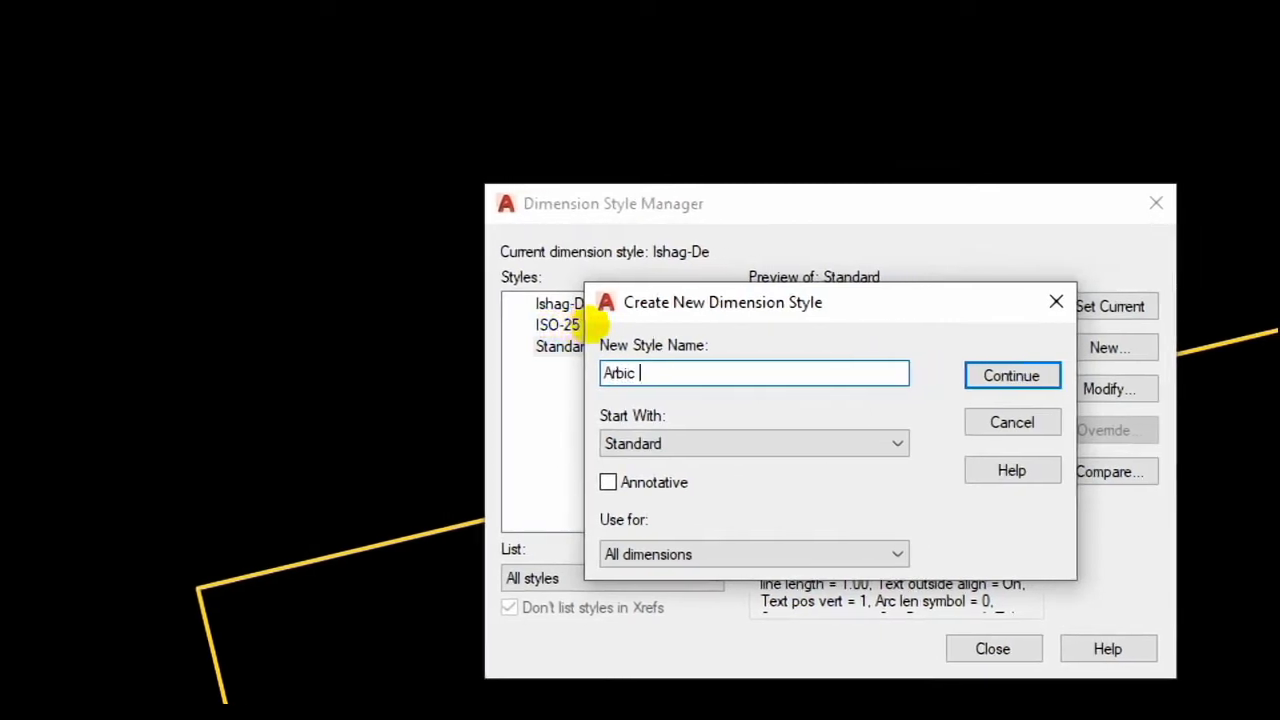
{"action": "type", "text": "Dim"}
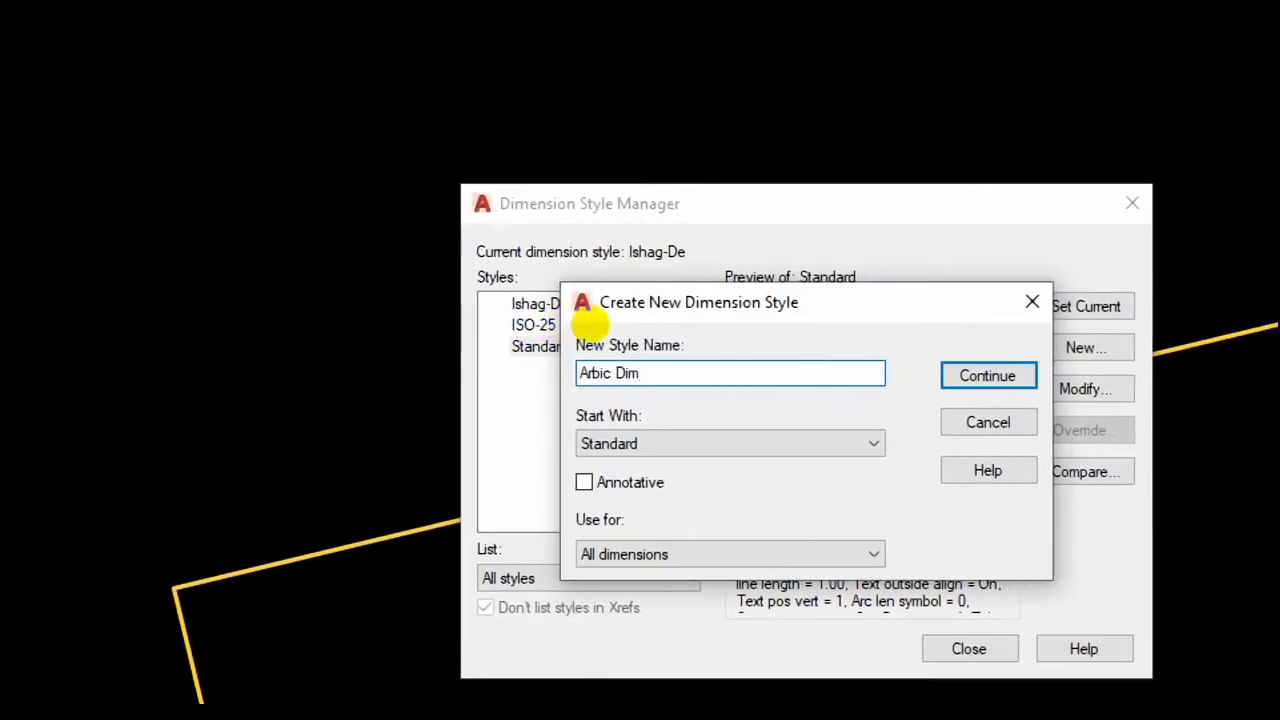
{"action": "key", "text": "Return"}
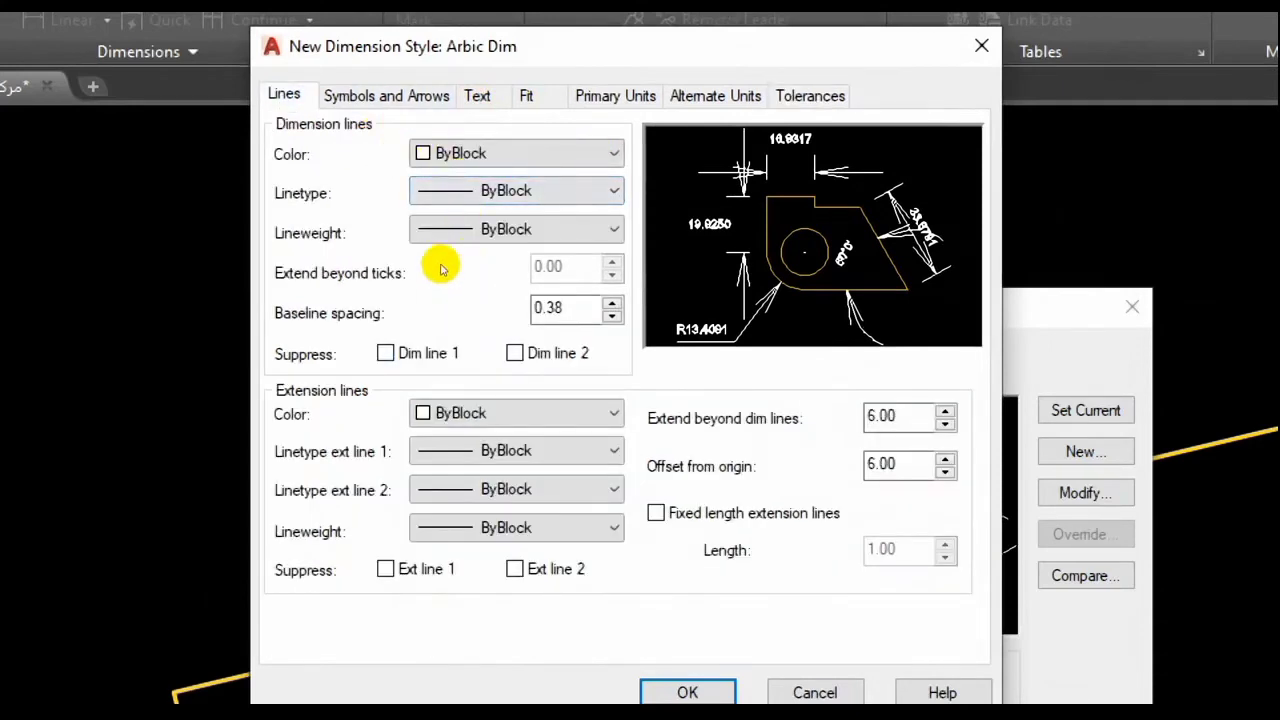
Step: Suppress both dimension lines and both extension lines in the Arbic Dim style
{"action": "left_click", "coordinate": [385, 353]}
{"action": "left_click", "coordinate": [514, 353]}
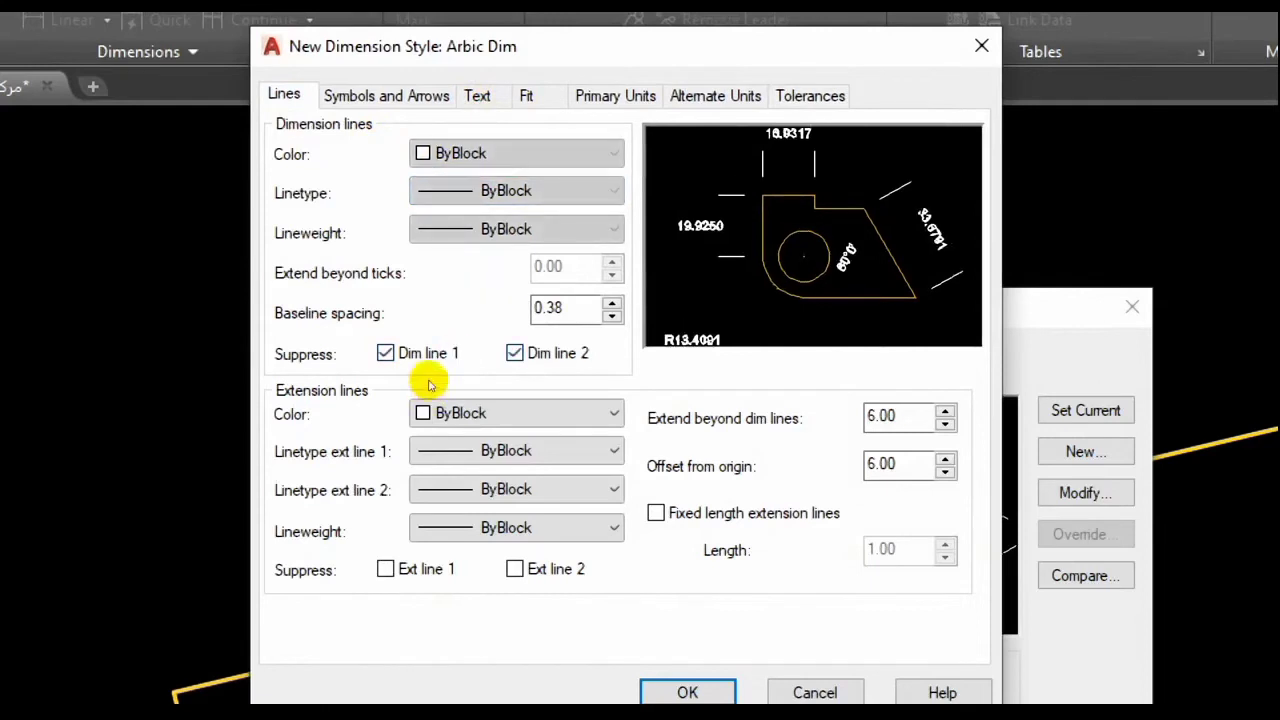
{"action": "left_click", "coordinate": [385, 569]}
{"action": "left_click", "coordinate": [514, 569]}
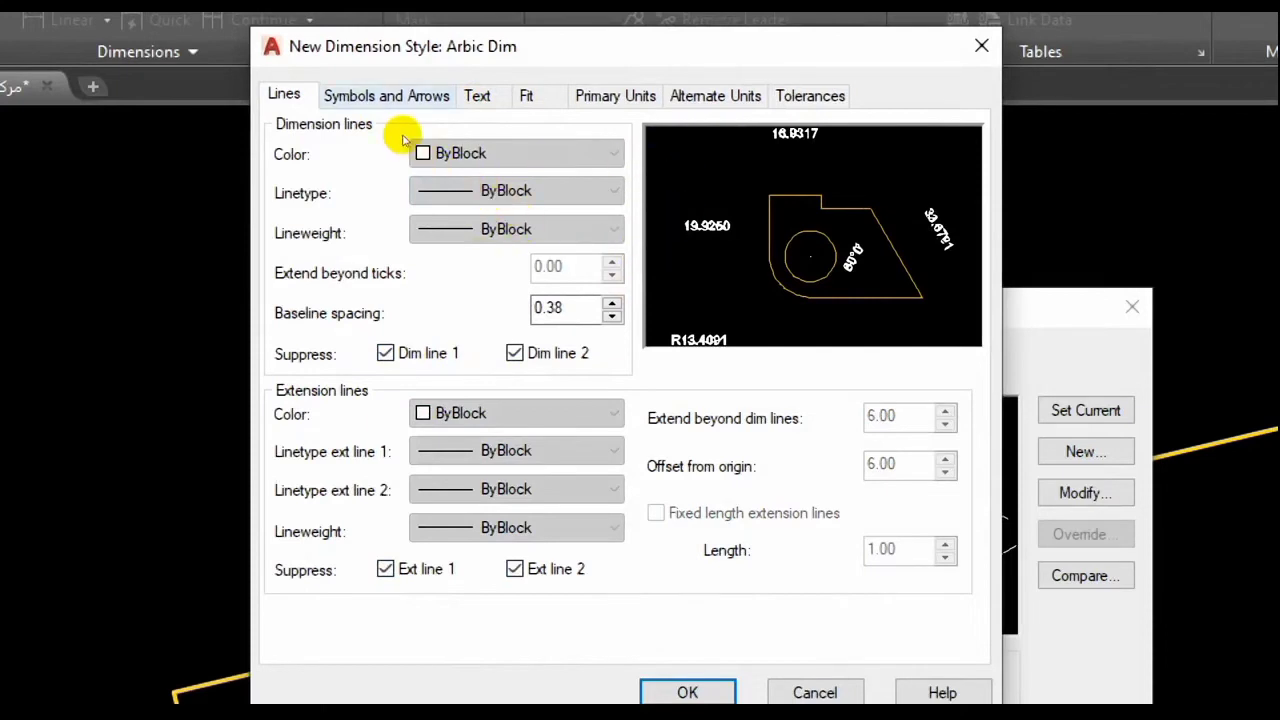
Step: From the Arbic Dim text settings, open the text style editor and choose xarab.shx as the Standard text style's font
{"action": "key", "text": "ctrl+Tab"}
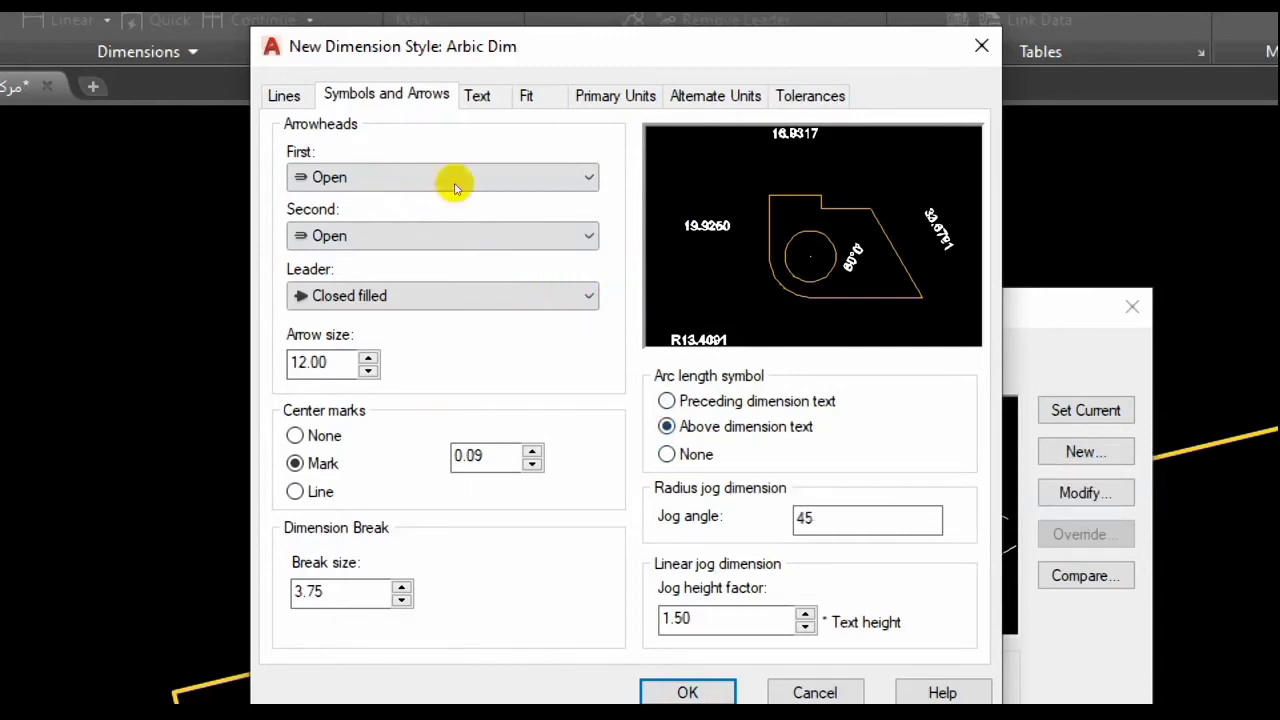
{"action": "left_click", "coordinate": [479, 98]}
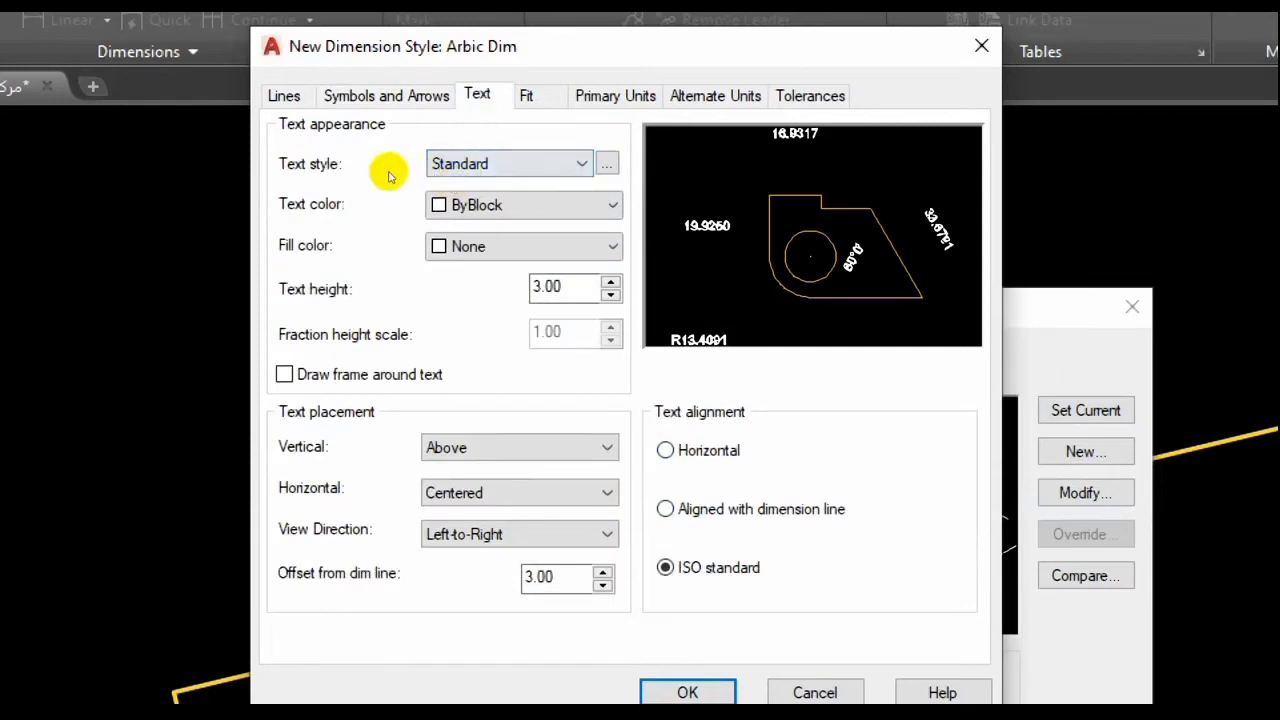
{"action": "left_click", "coordinate": [540, 175]}
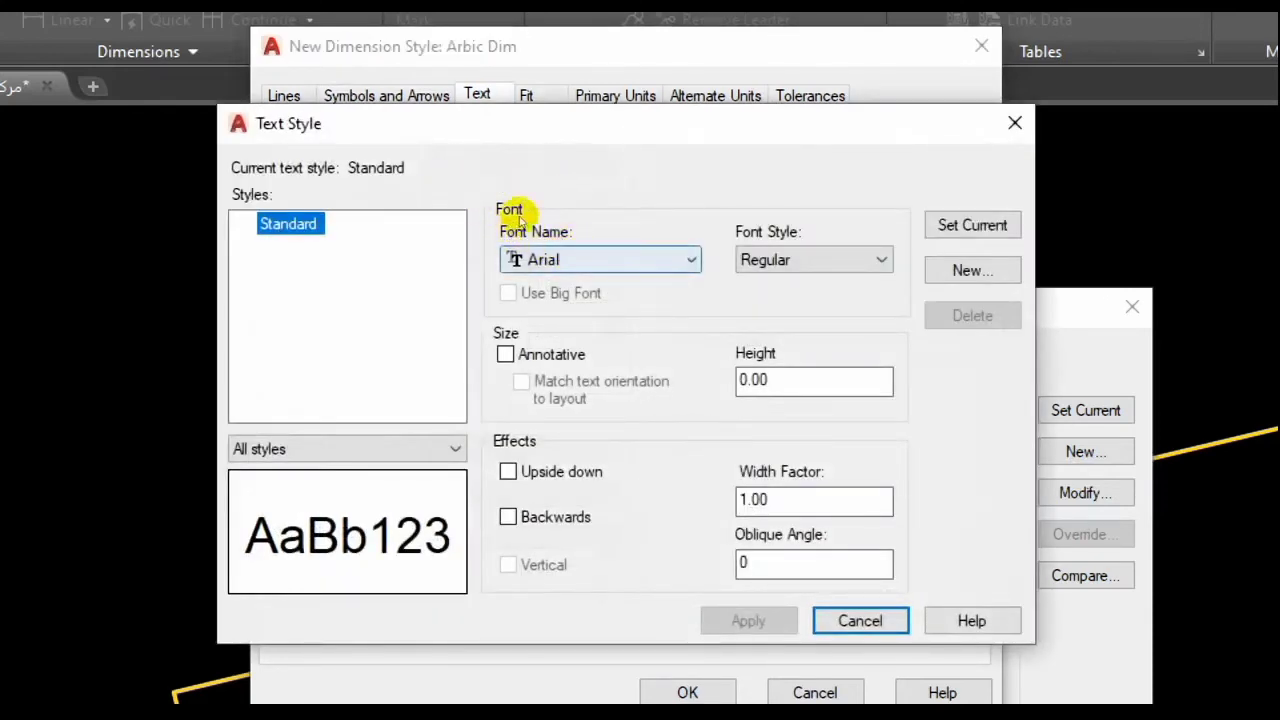
{"action": "left_click", "coordinate": [520, 259]}
{"action": "key", "text": "Down"}
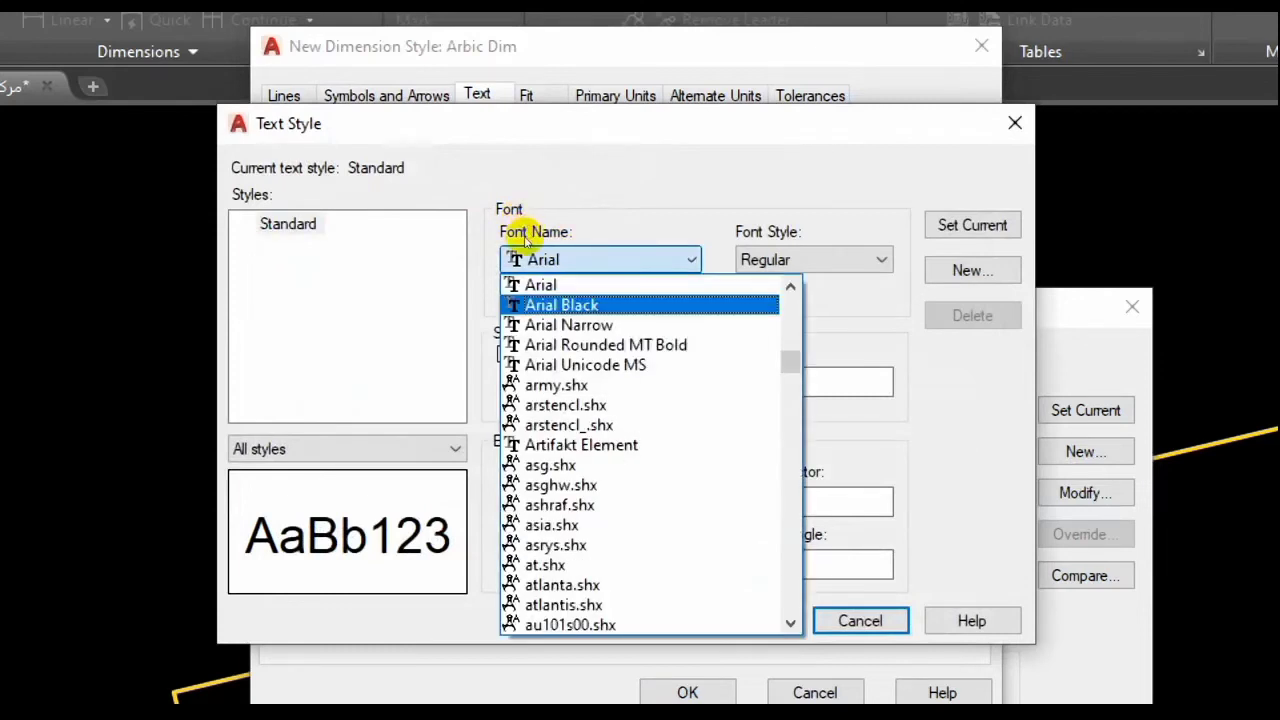
{"action": "key", "text": "x"}
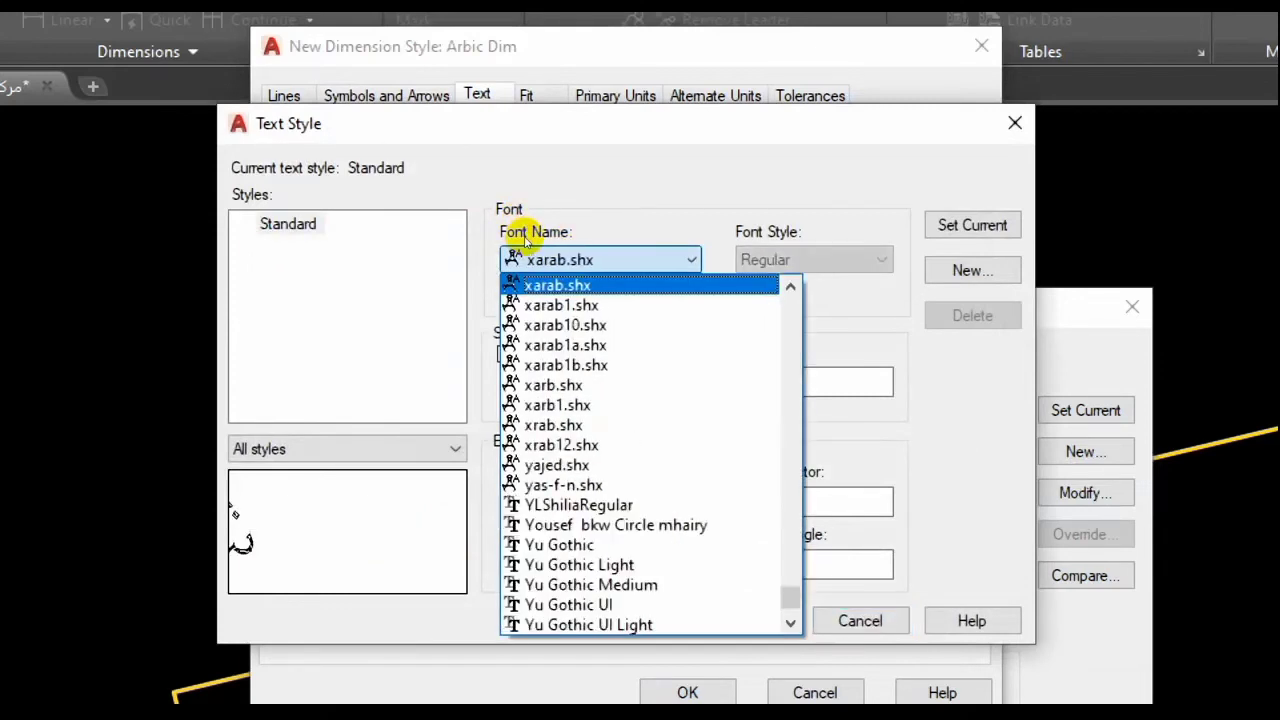
{"action": "key", "text": "Return"}
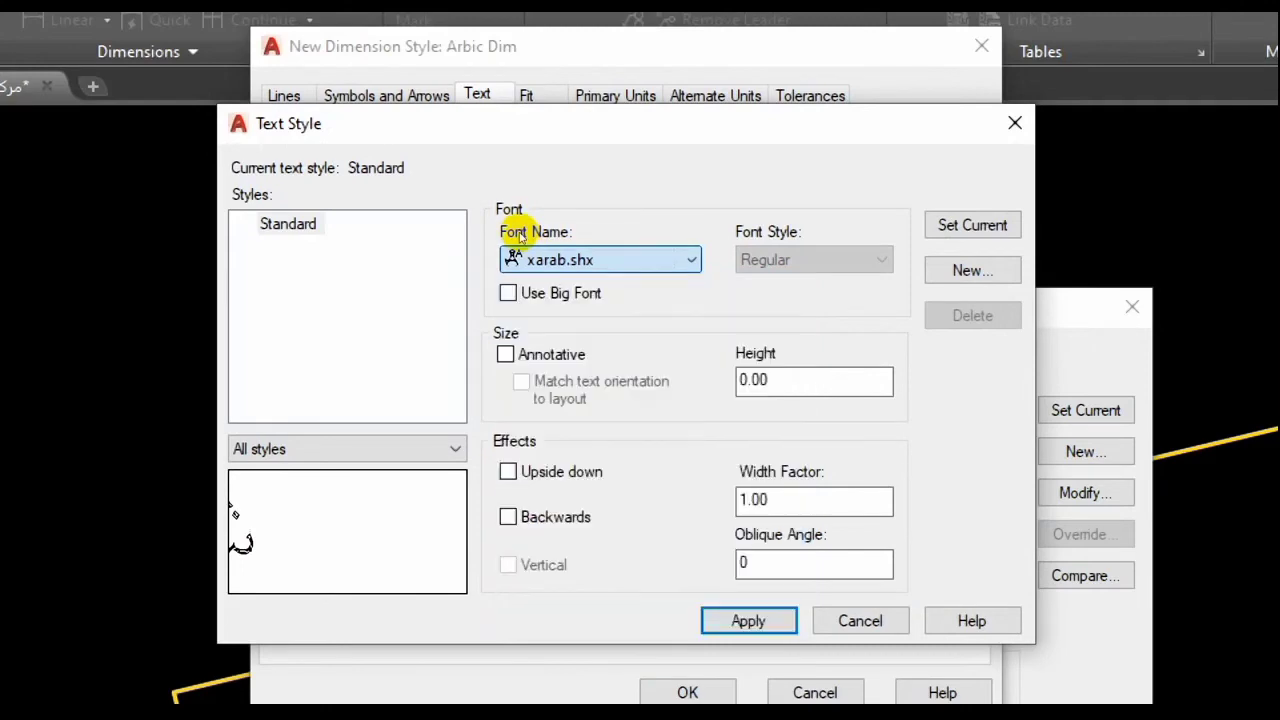